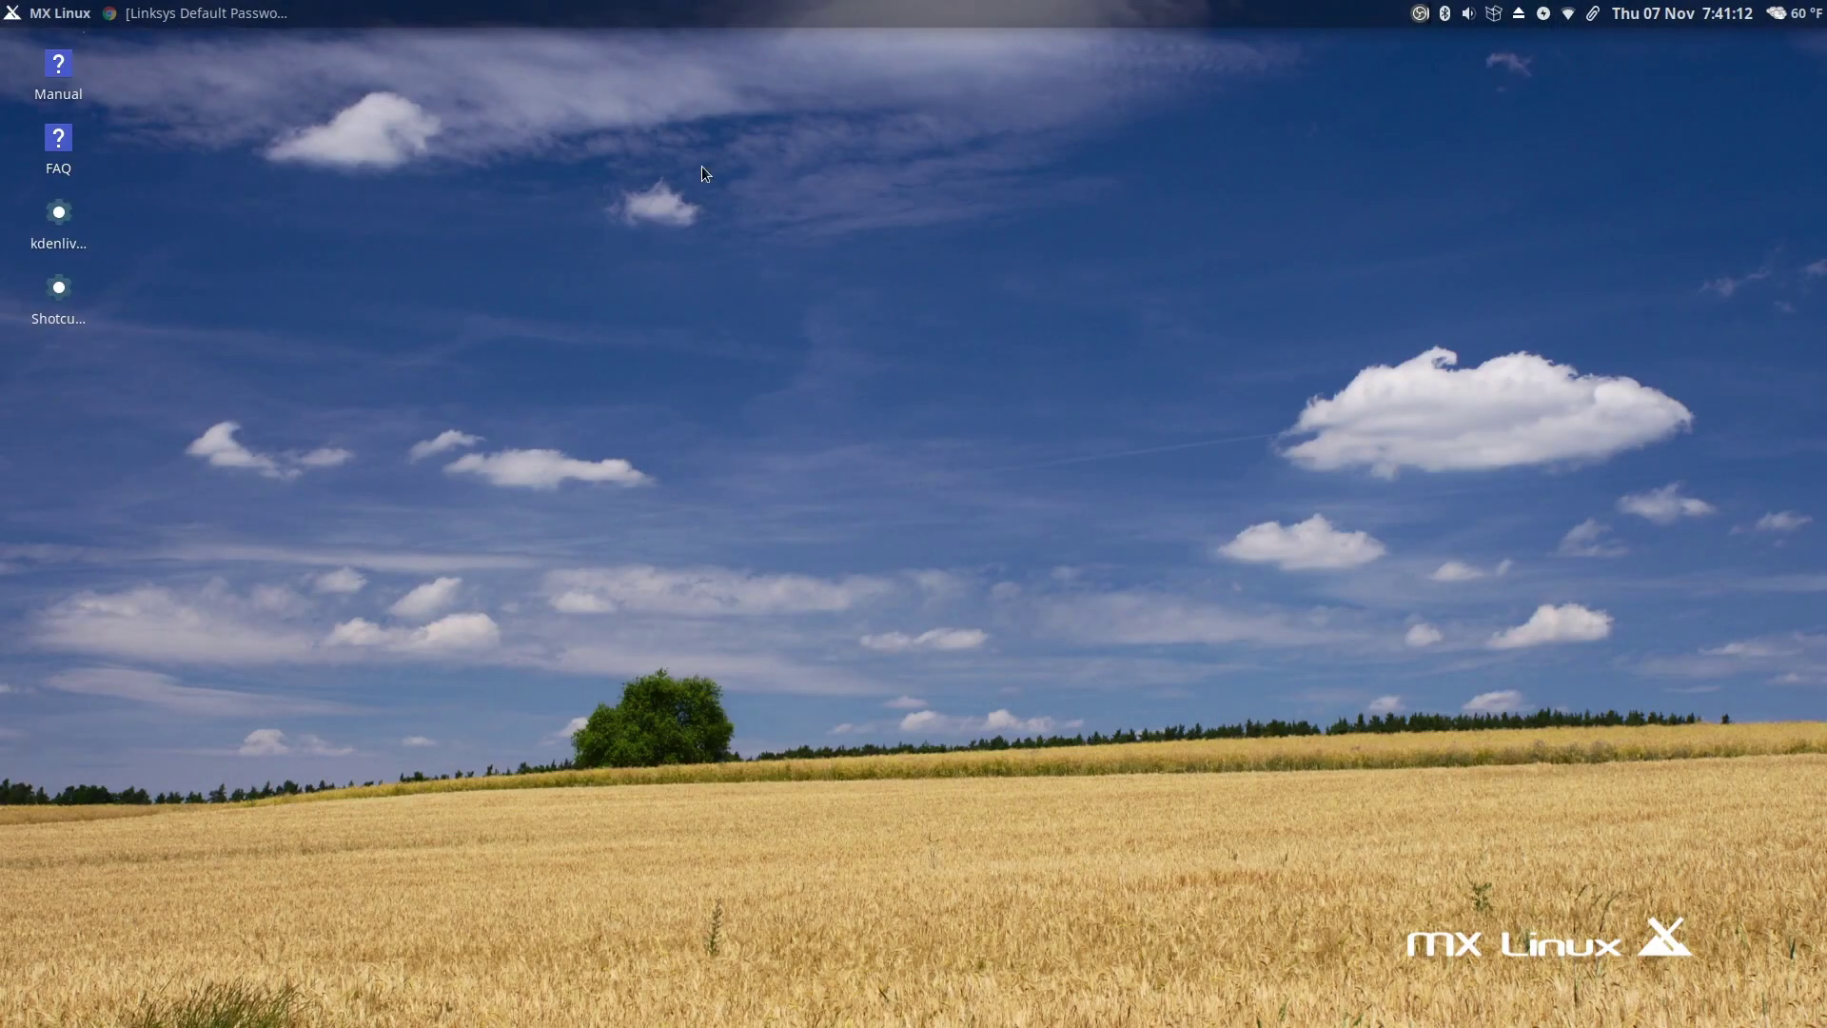
# Connect to Wired connection 1 from the tray network menu
pyautogui.click(1570, 18)
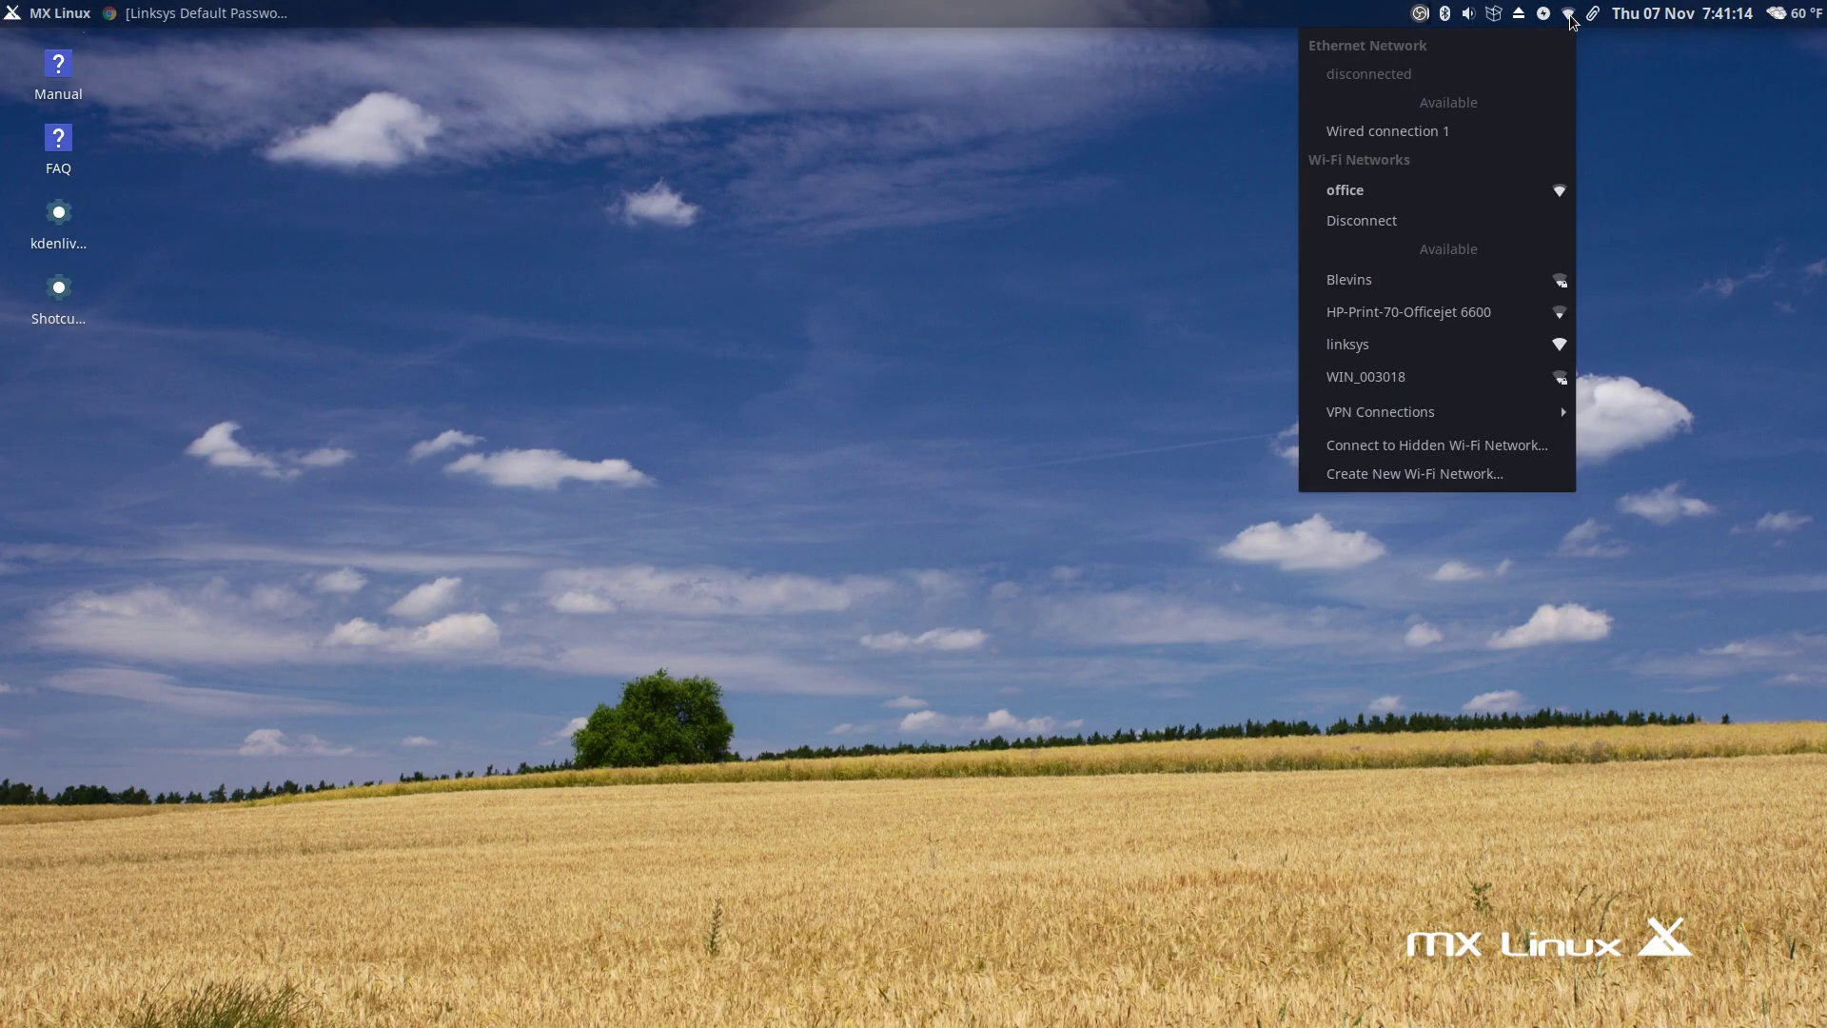
pyautogui.click(1441, 136)
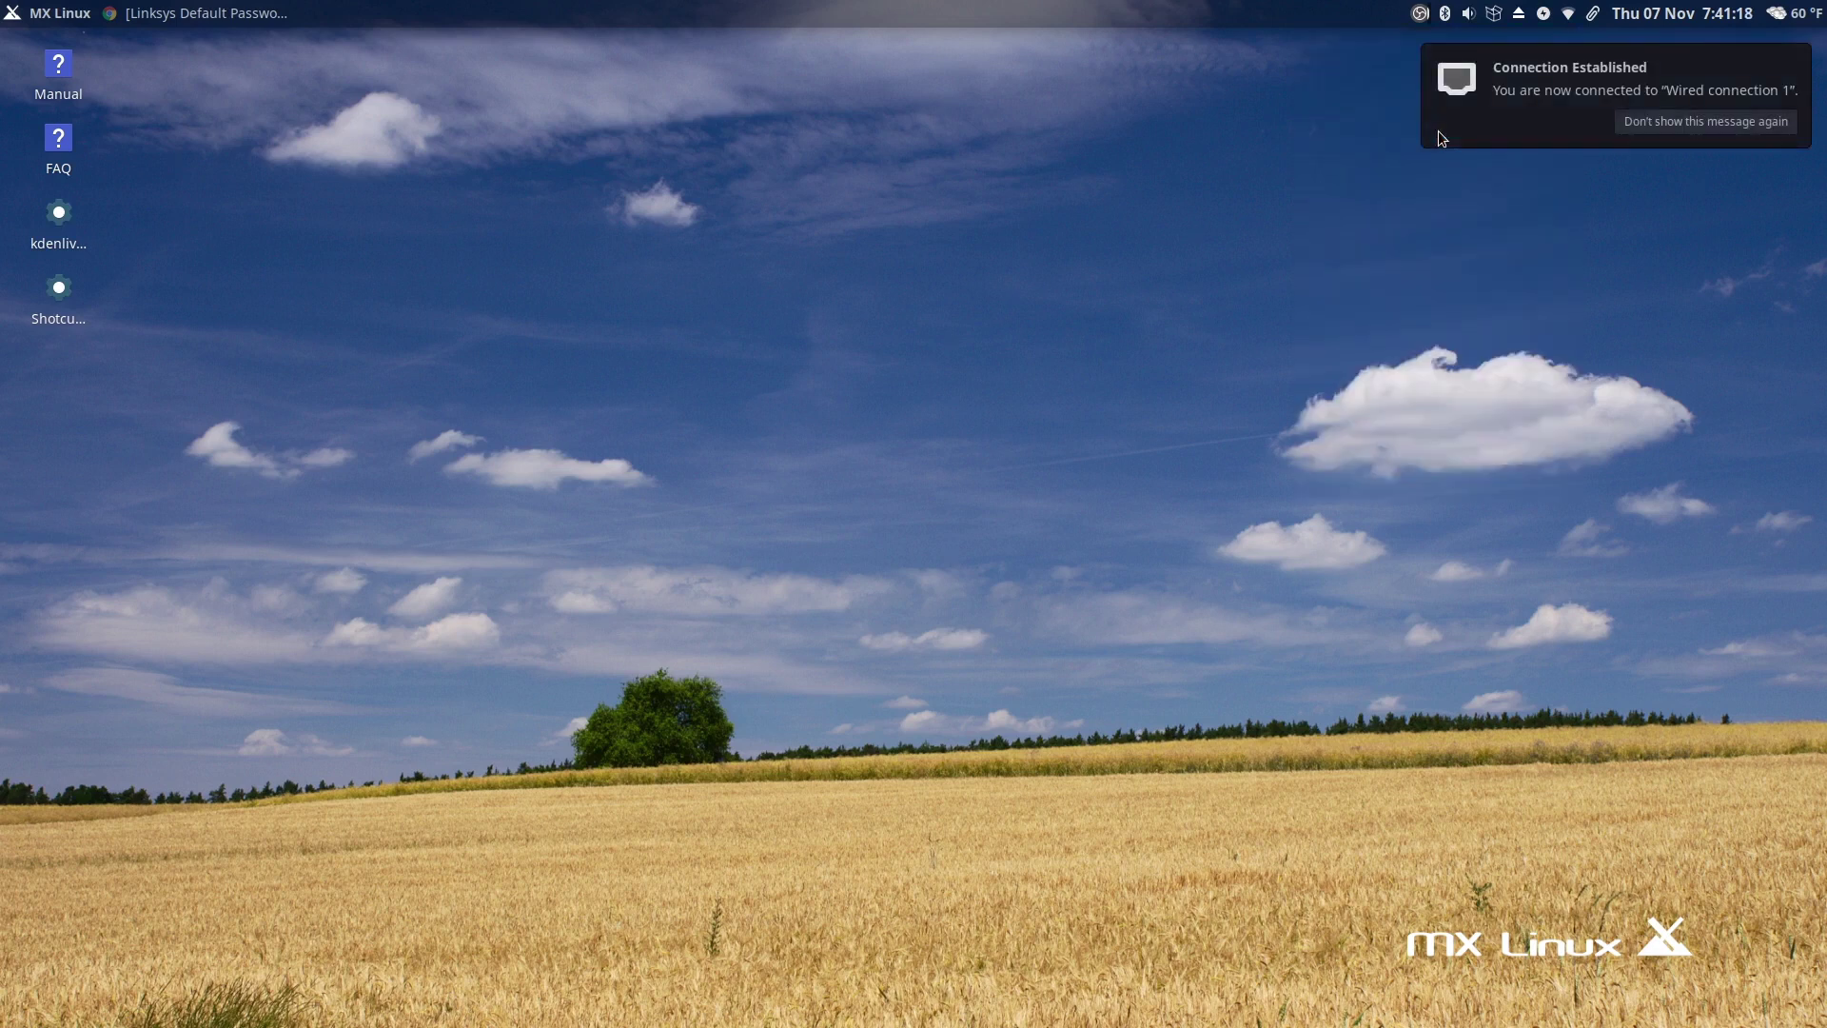
pyautogui.rightClick(1572, 18)
# Open Wired connection 1 for editing and review its IPv4 and IPv6 settings
pyautogui.click(1609, 151)
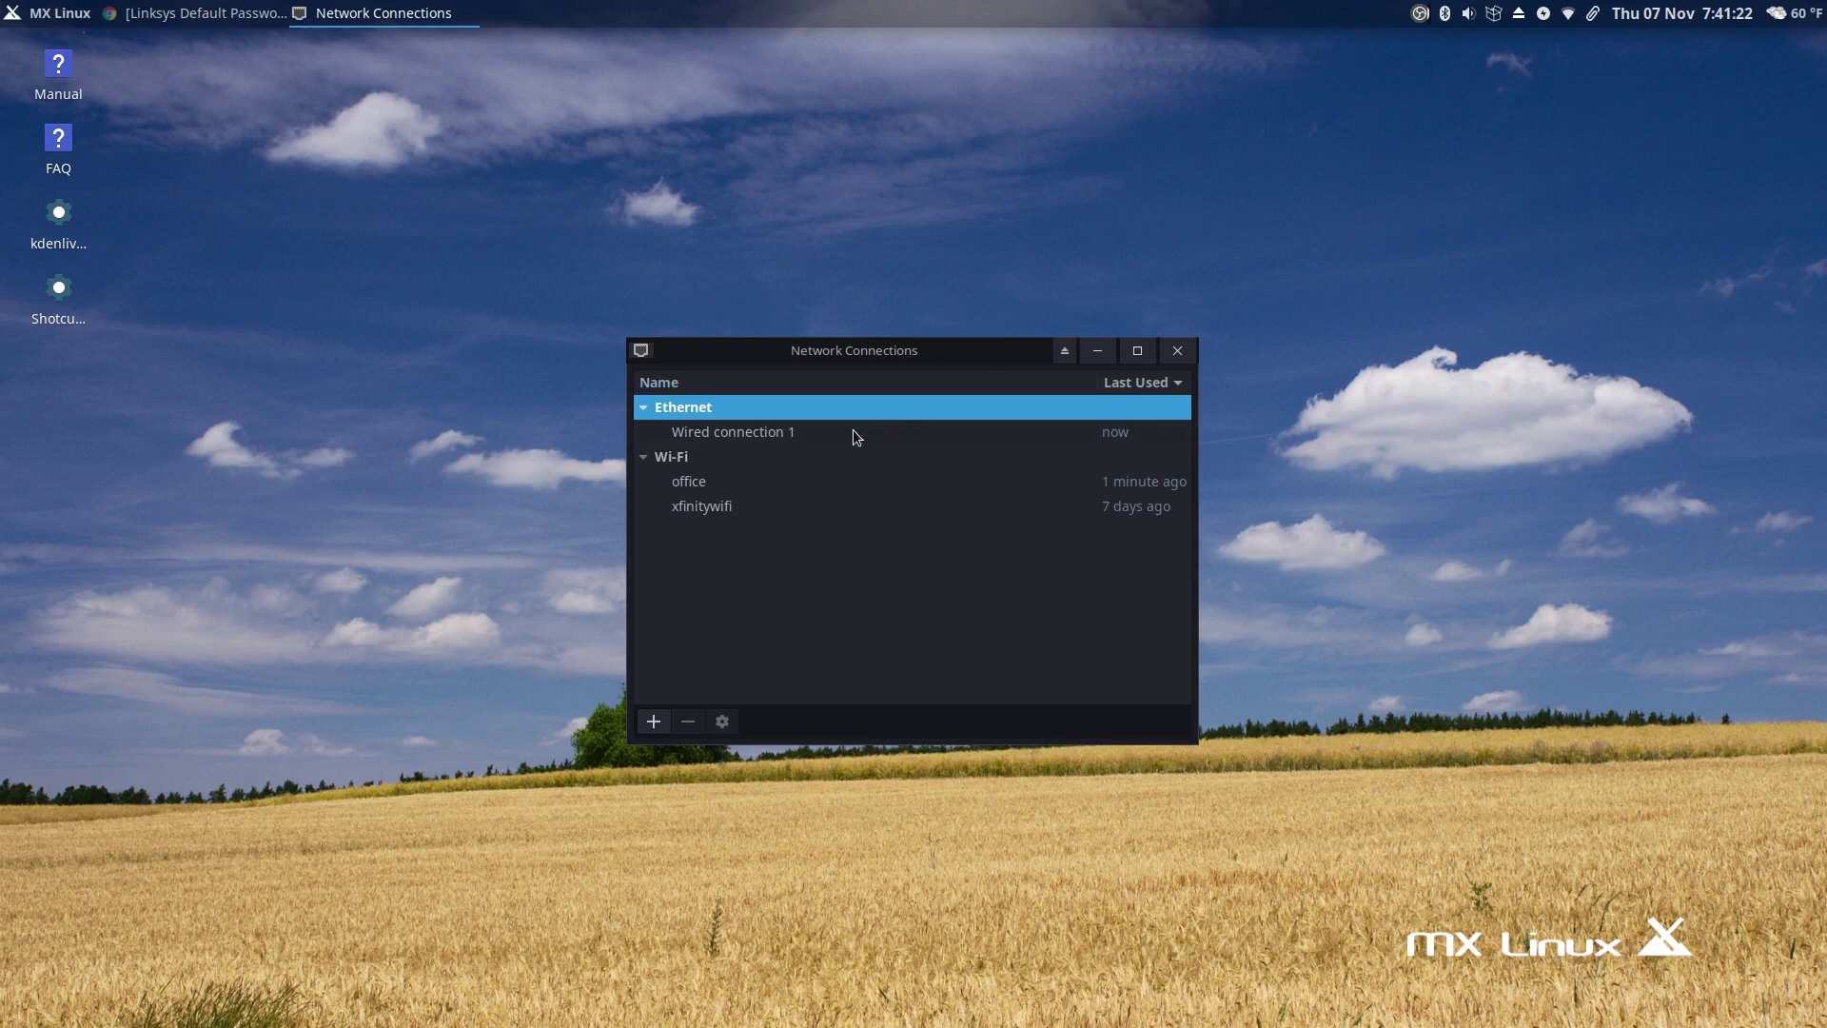
pyautogui.click(852, 430)
pyautogui.click(723, 721)
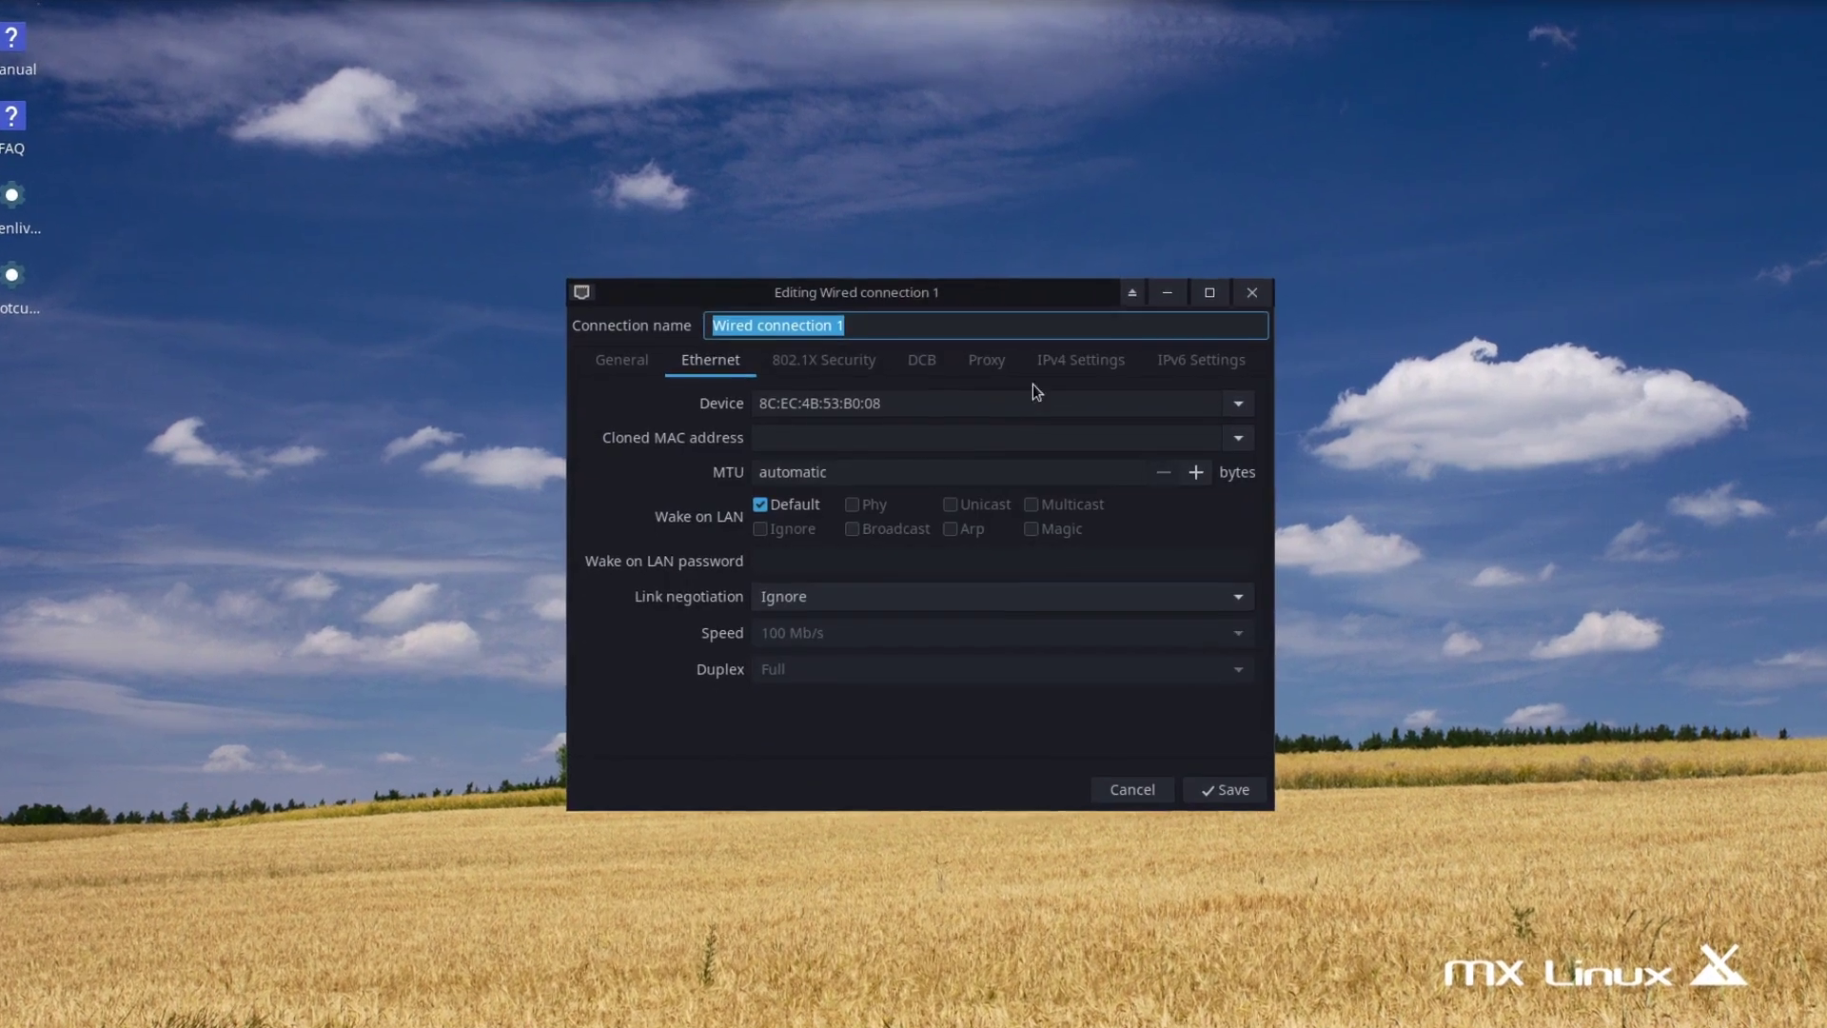
pyautogui.click(1077, 360)
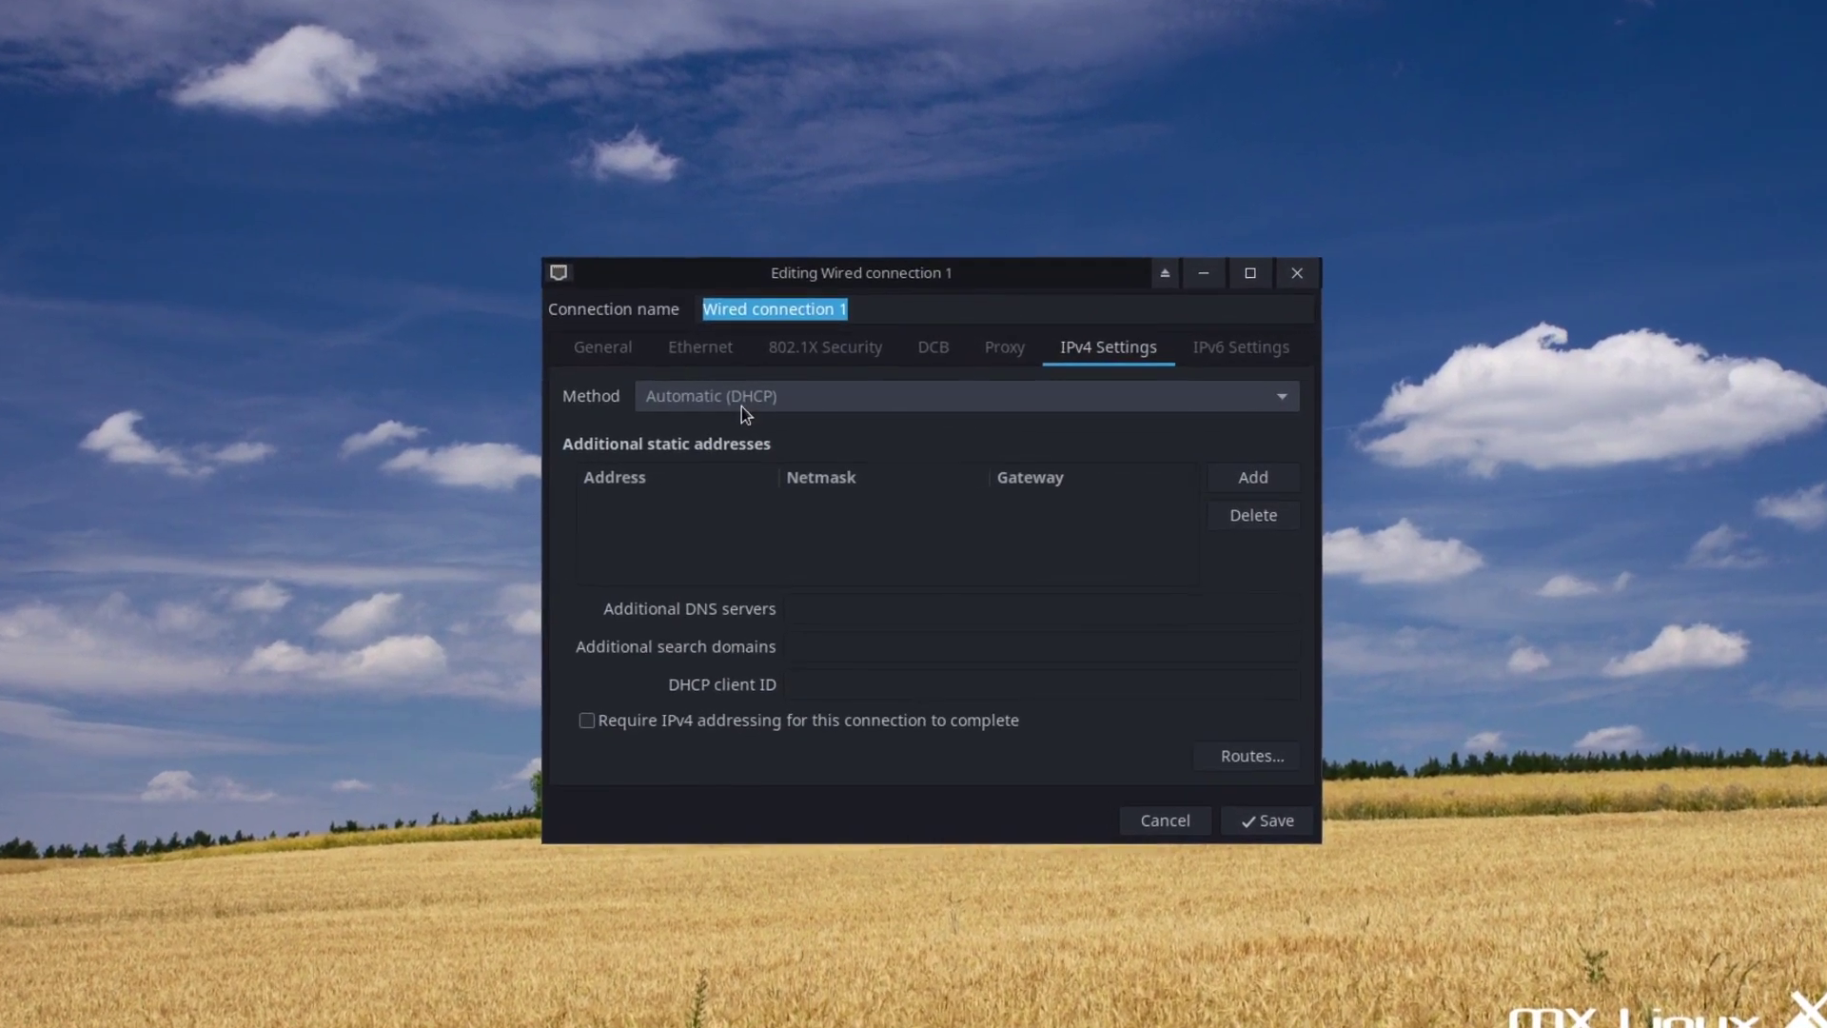
pyautogui.click(1225, 349)
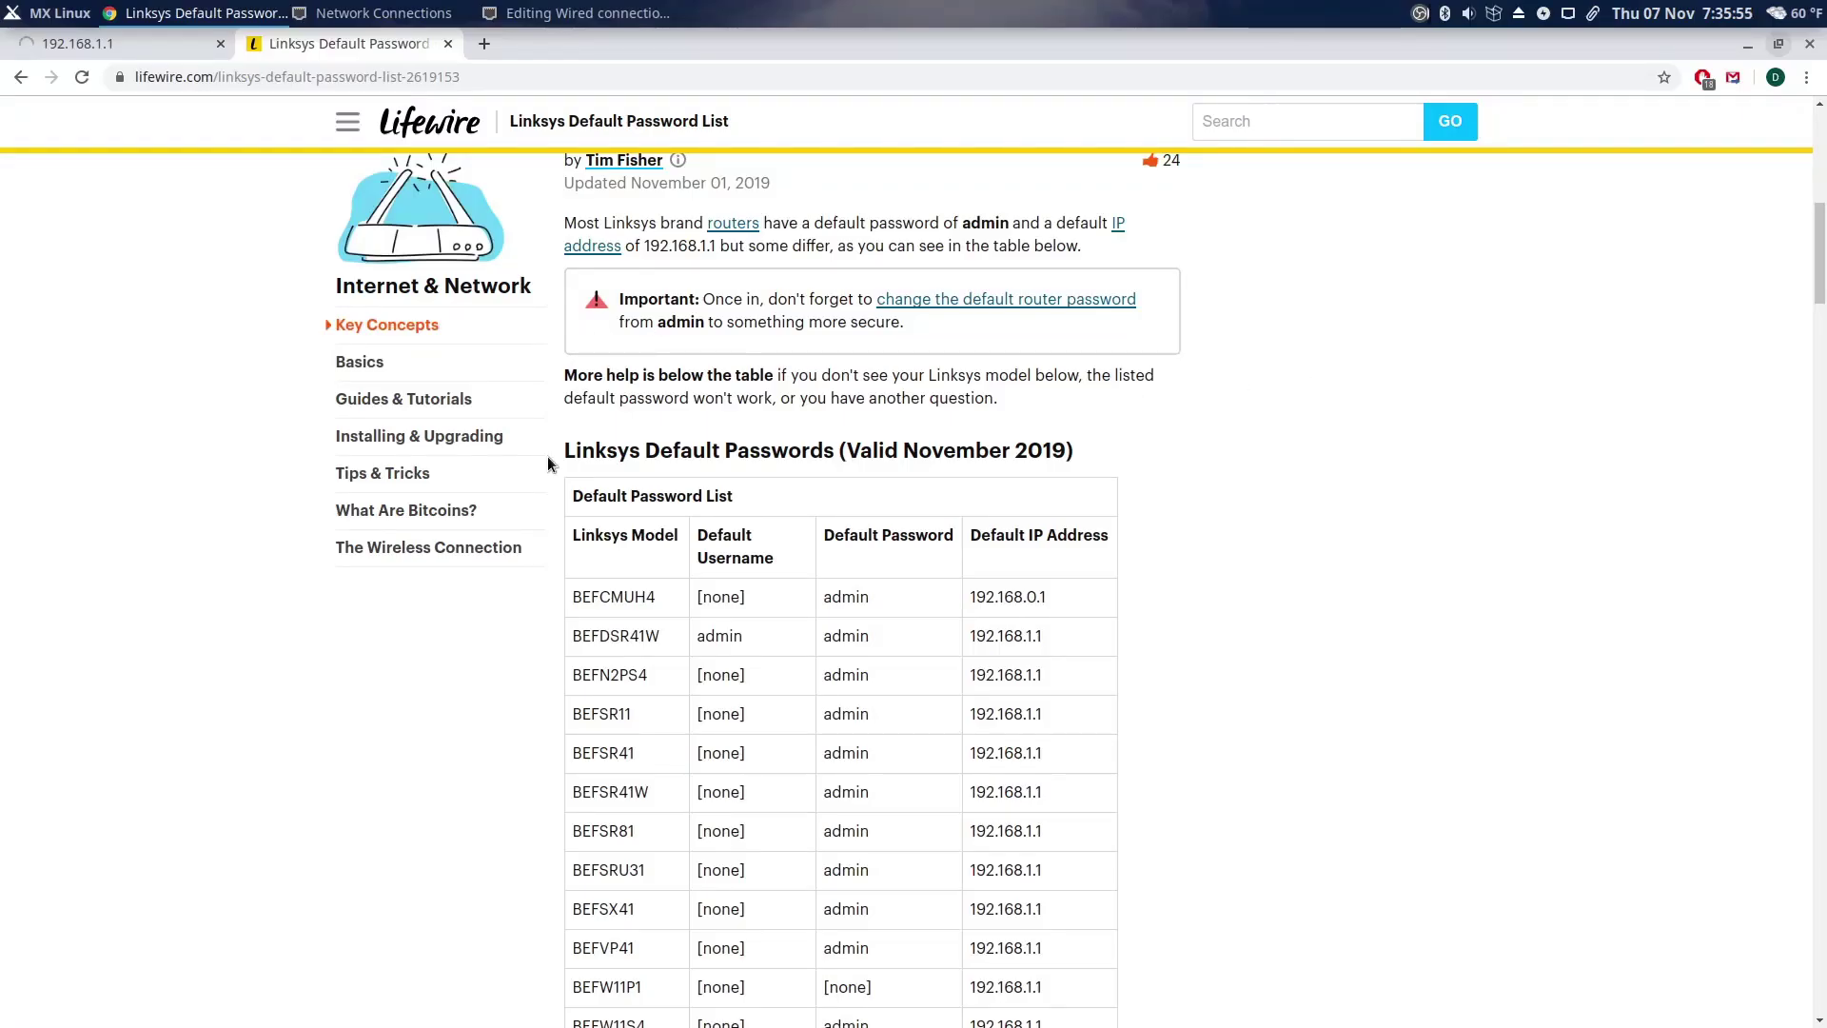
# Copy the WRT54G row's default address 192.168.1.1 from the Lifewire password table
pyautogui.moveTo(563, 451); pyautogui.dragTo(805, 451)
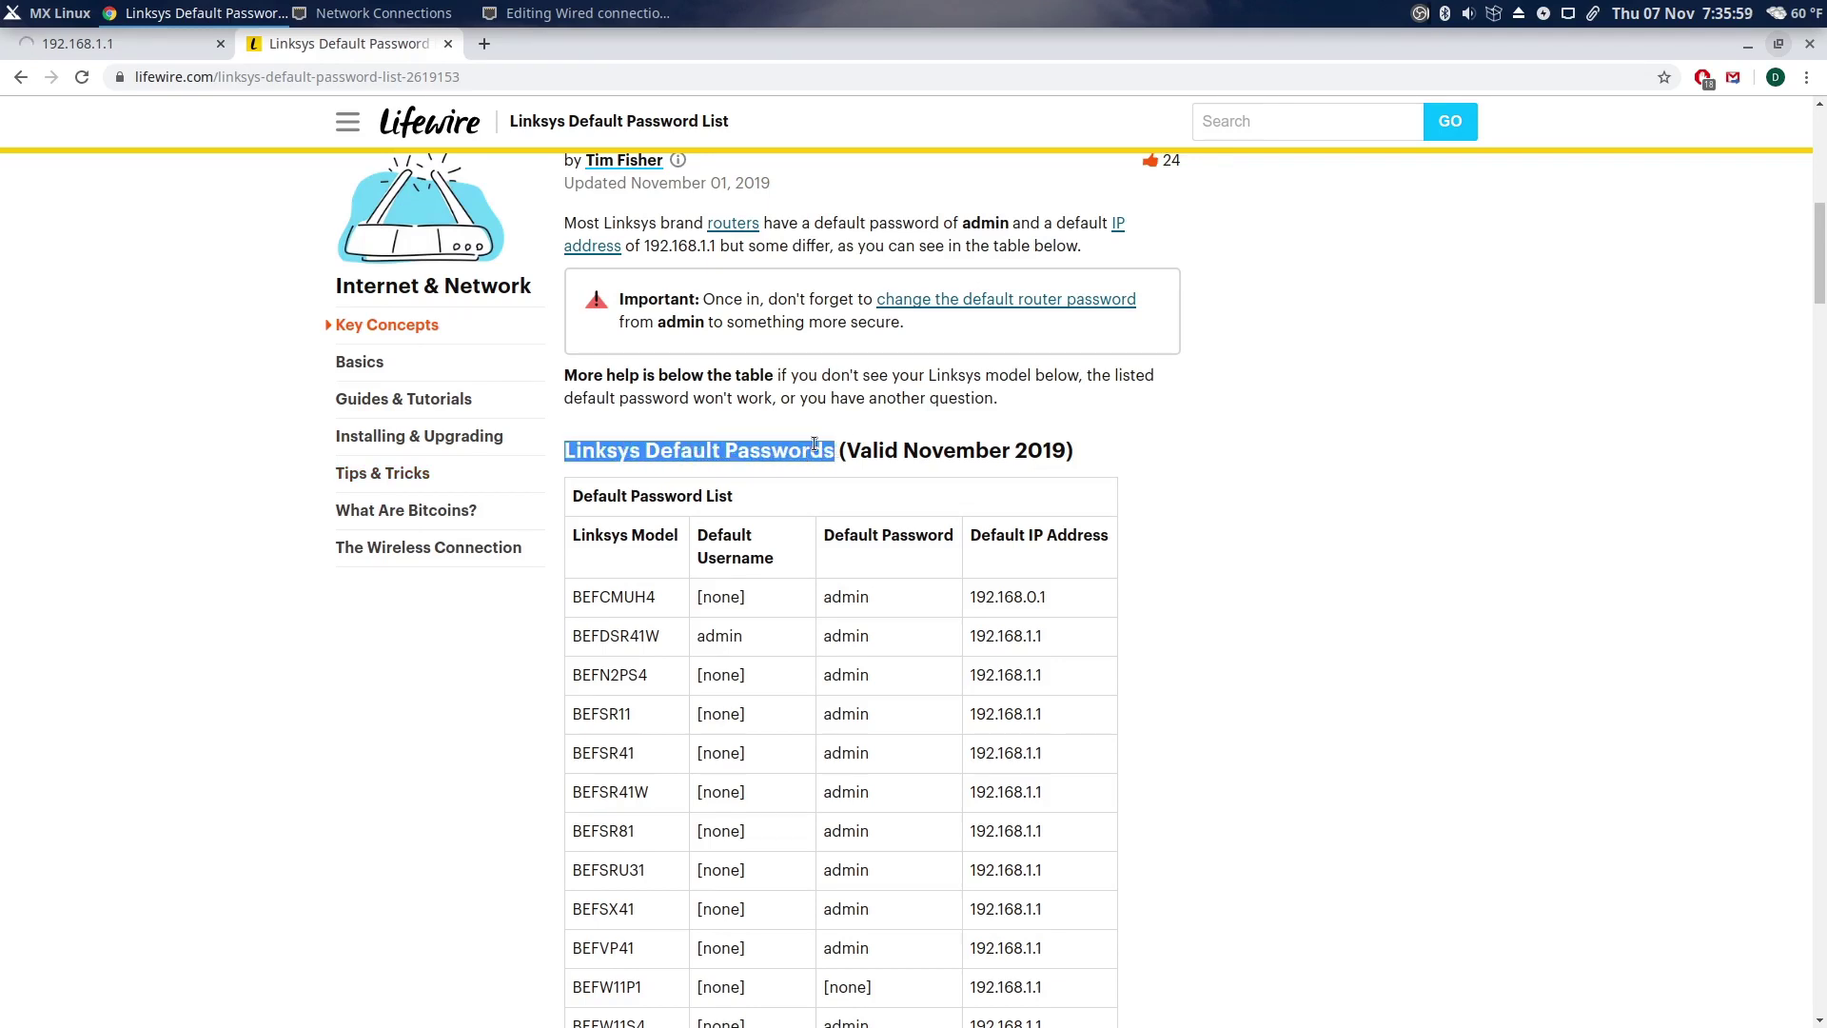
pyautogui.scroll(-5, 1195, 510)
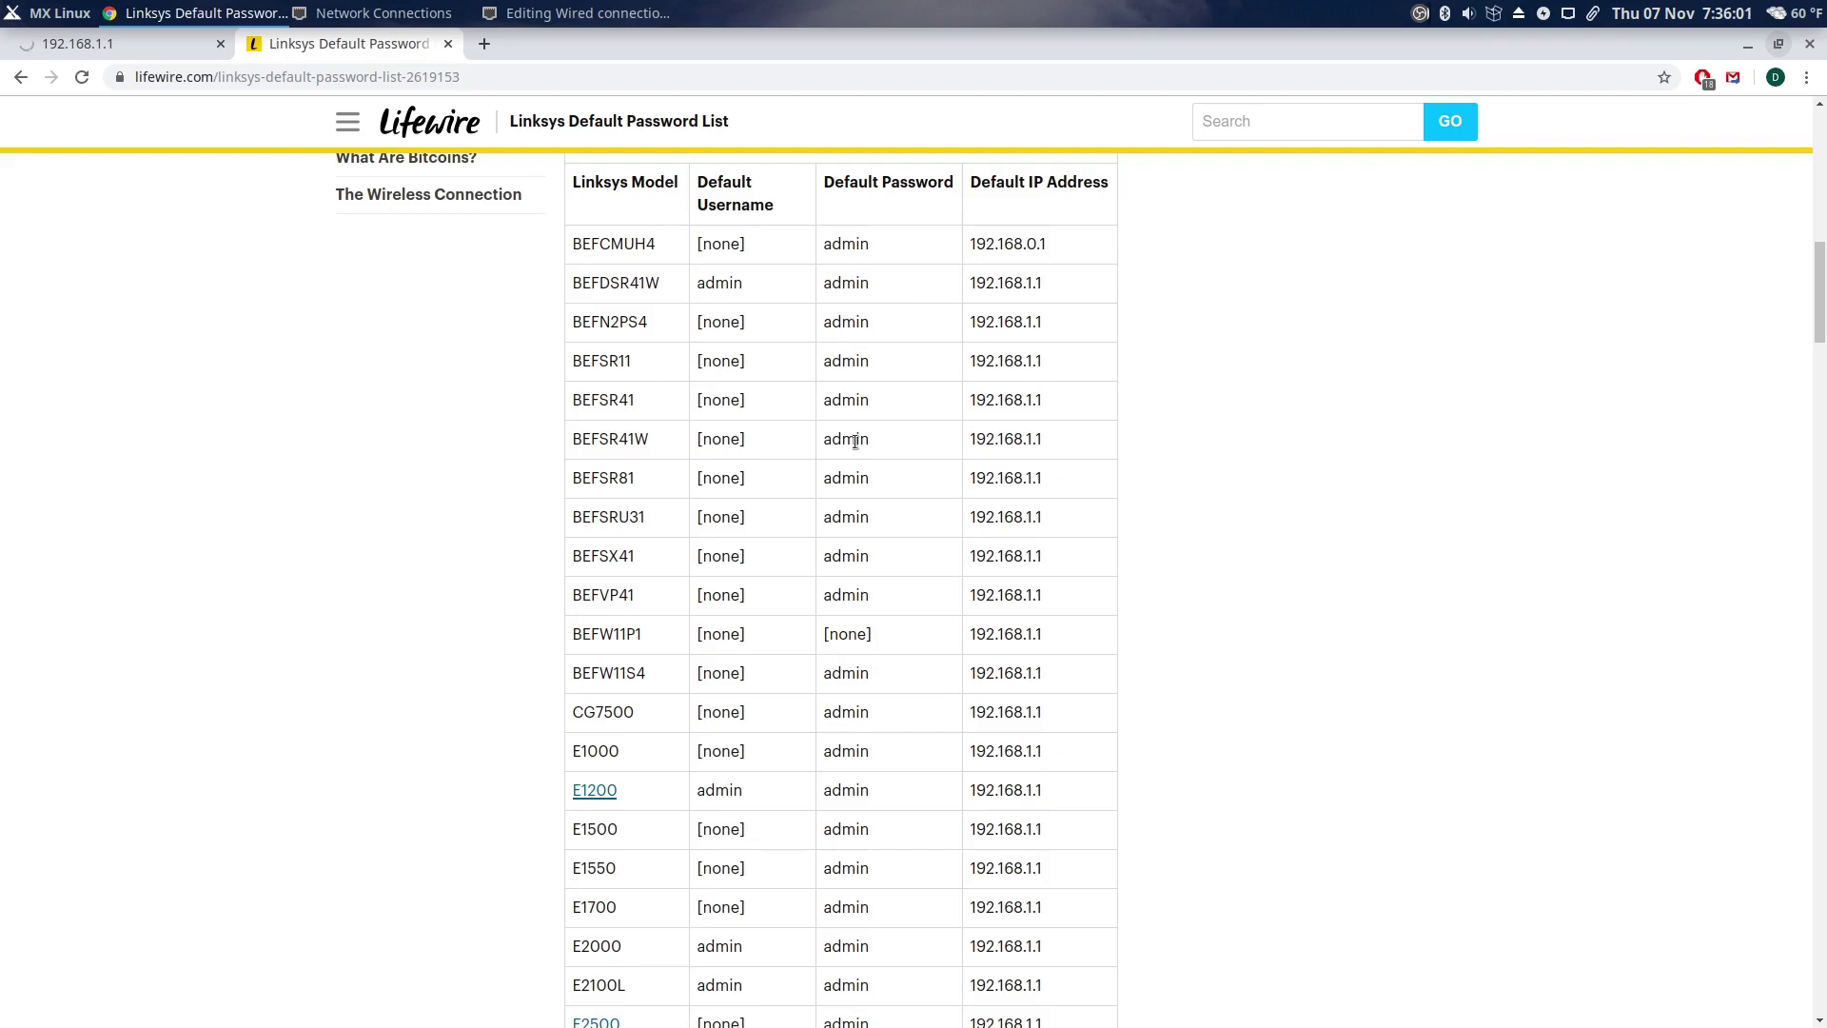
pyautogui.scroll(-6, 857, 675)
pyautogui.scroll(-6, 846, 675)
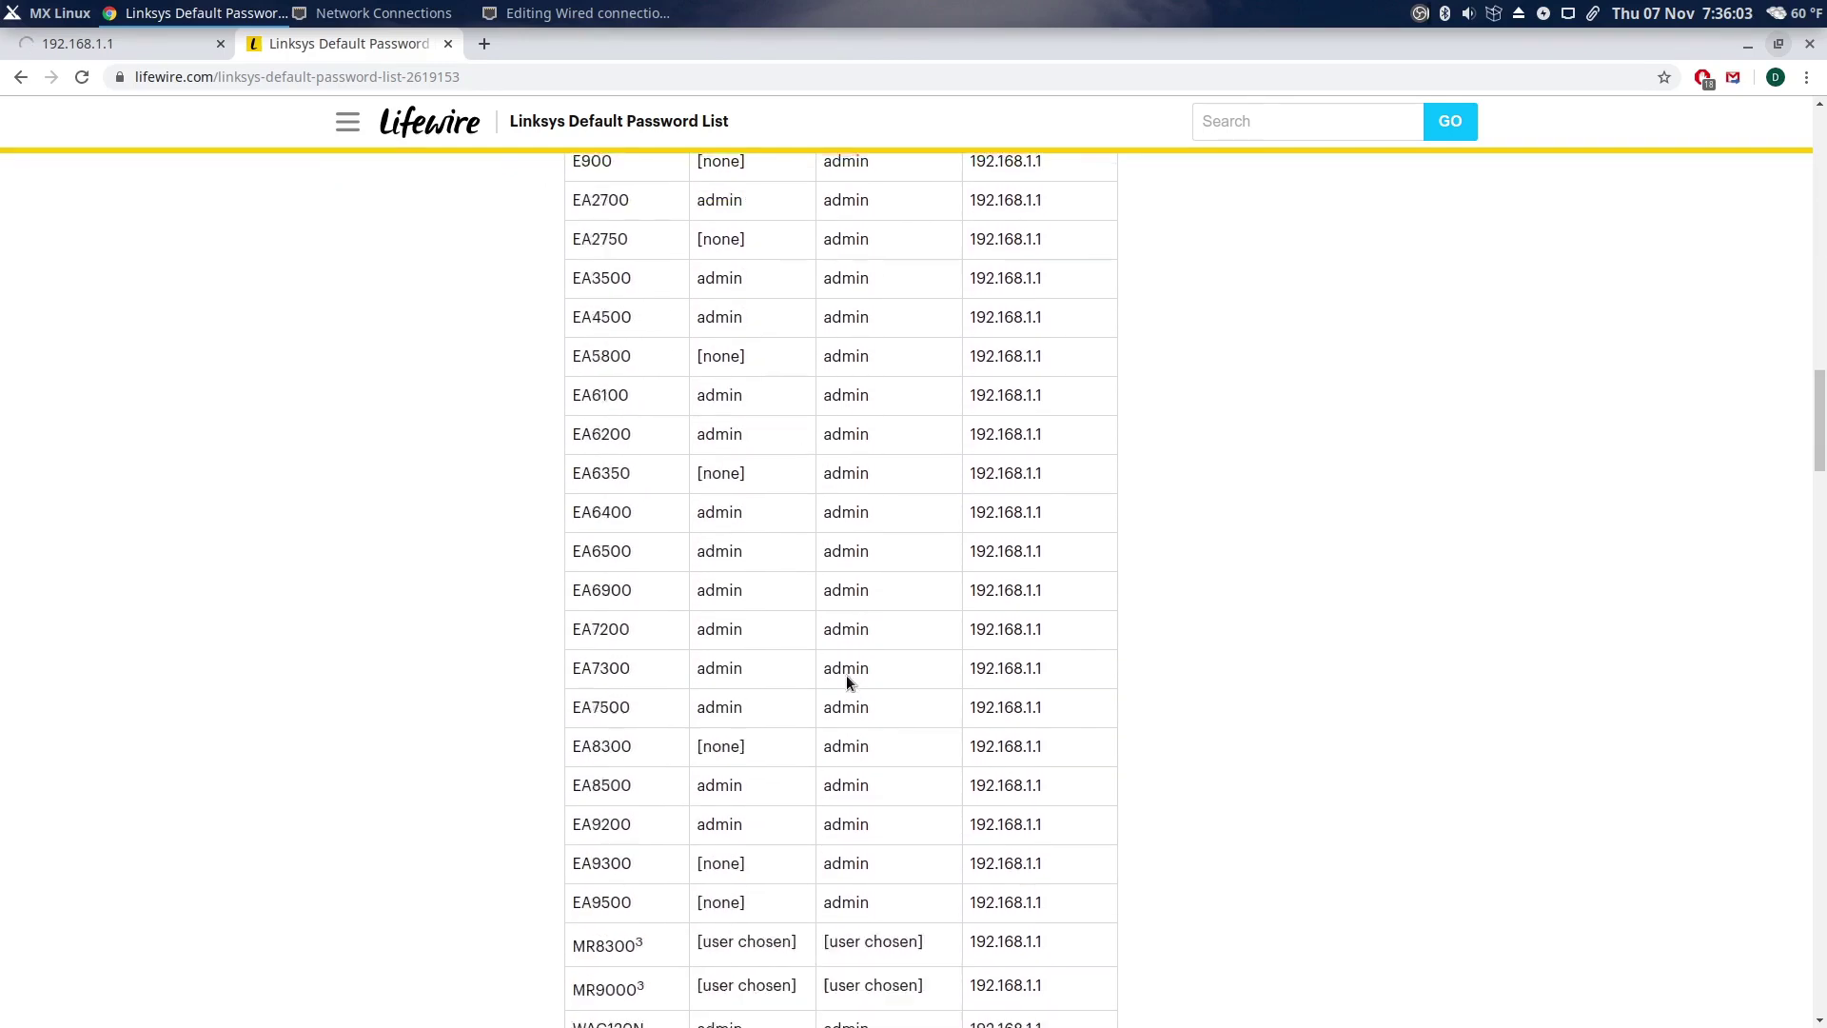
pyautogui.scroll(-6, 848, 676)
pyautogui.scroll(-5, 845, 675)
pyautogui.scroll(-5, 843, 674)
pyautogui.scroll(-2, 844, 673)
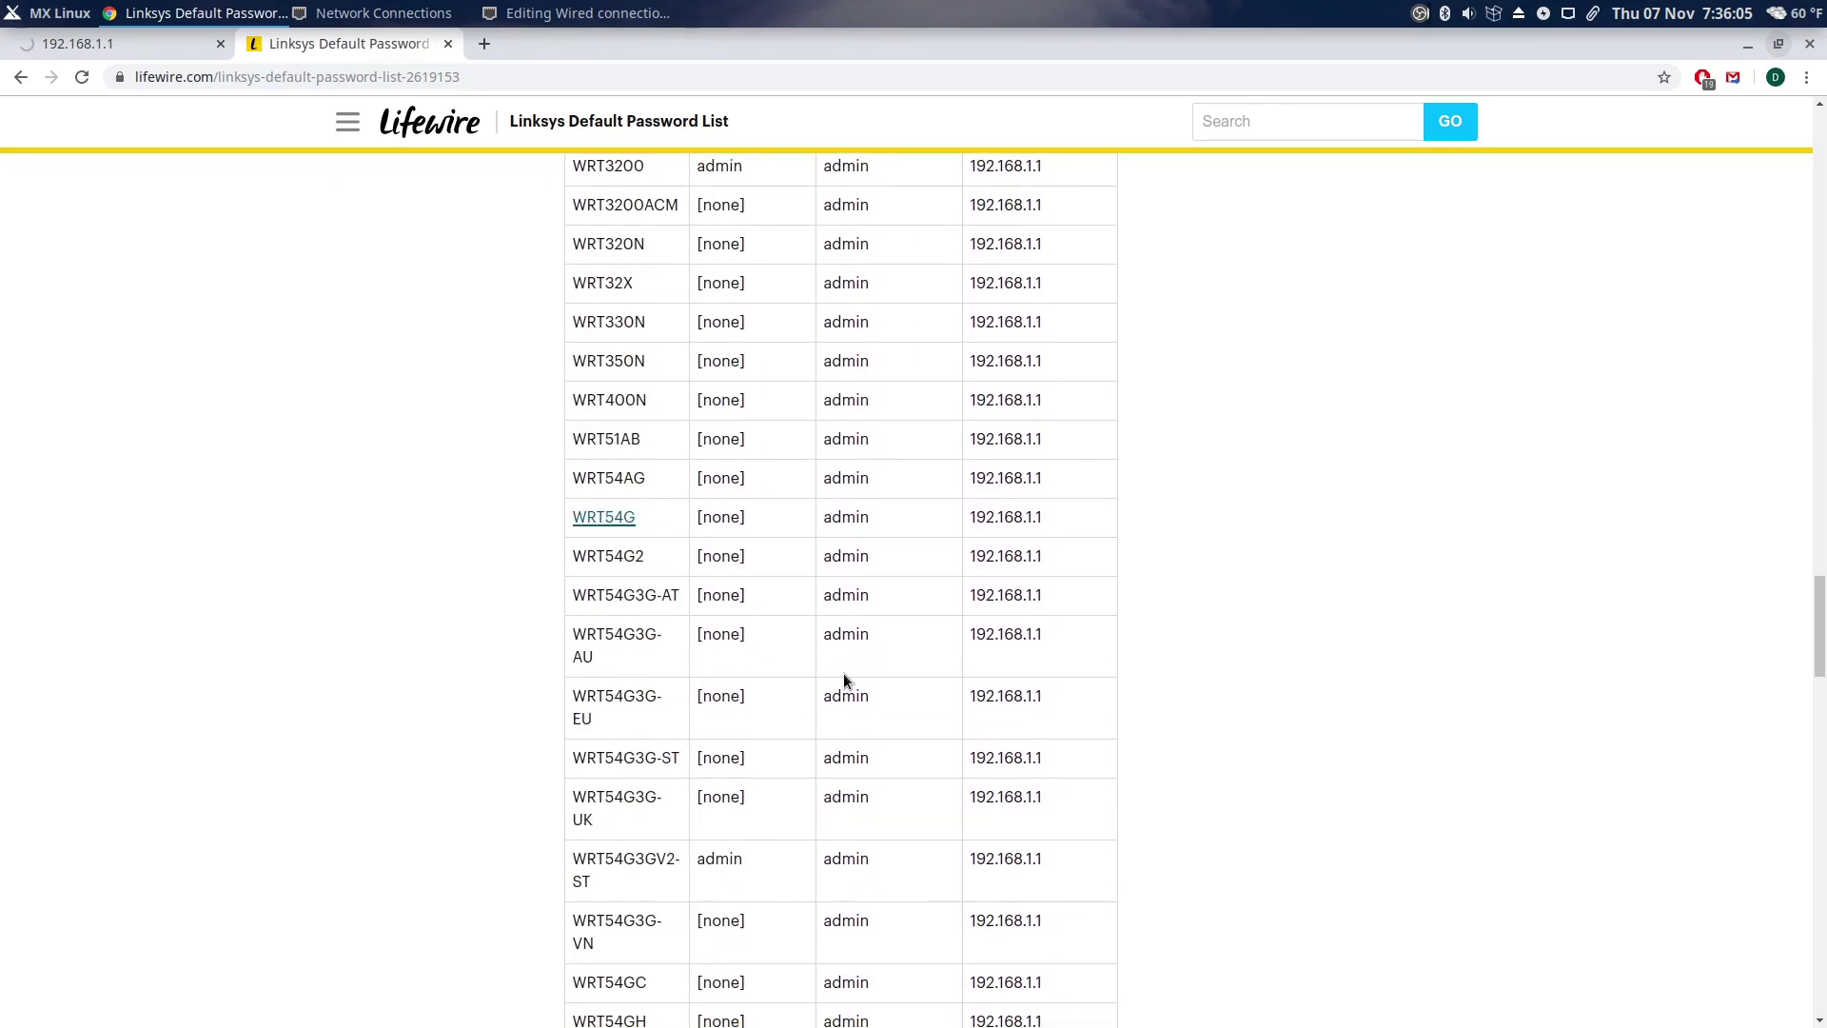
pyautogui.scroll(-1, 812, 538)
pyautogui.moveTo(829, 419); pyautogui.dragTo(1028, 417)
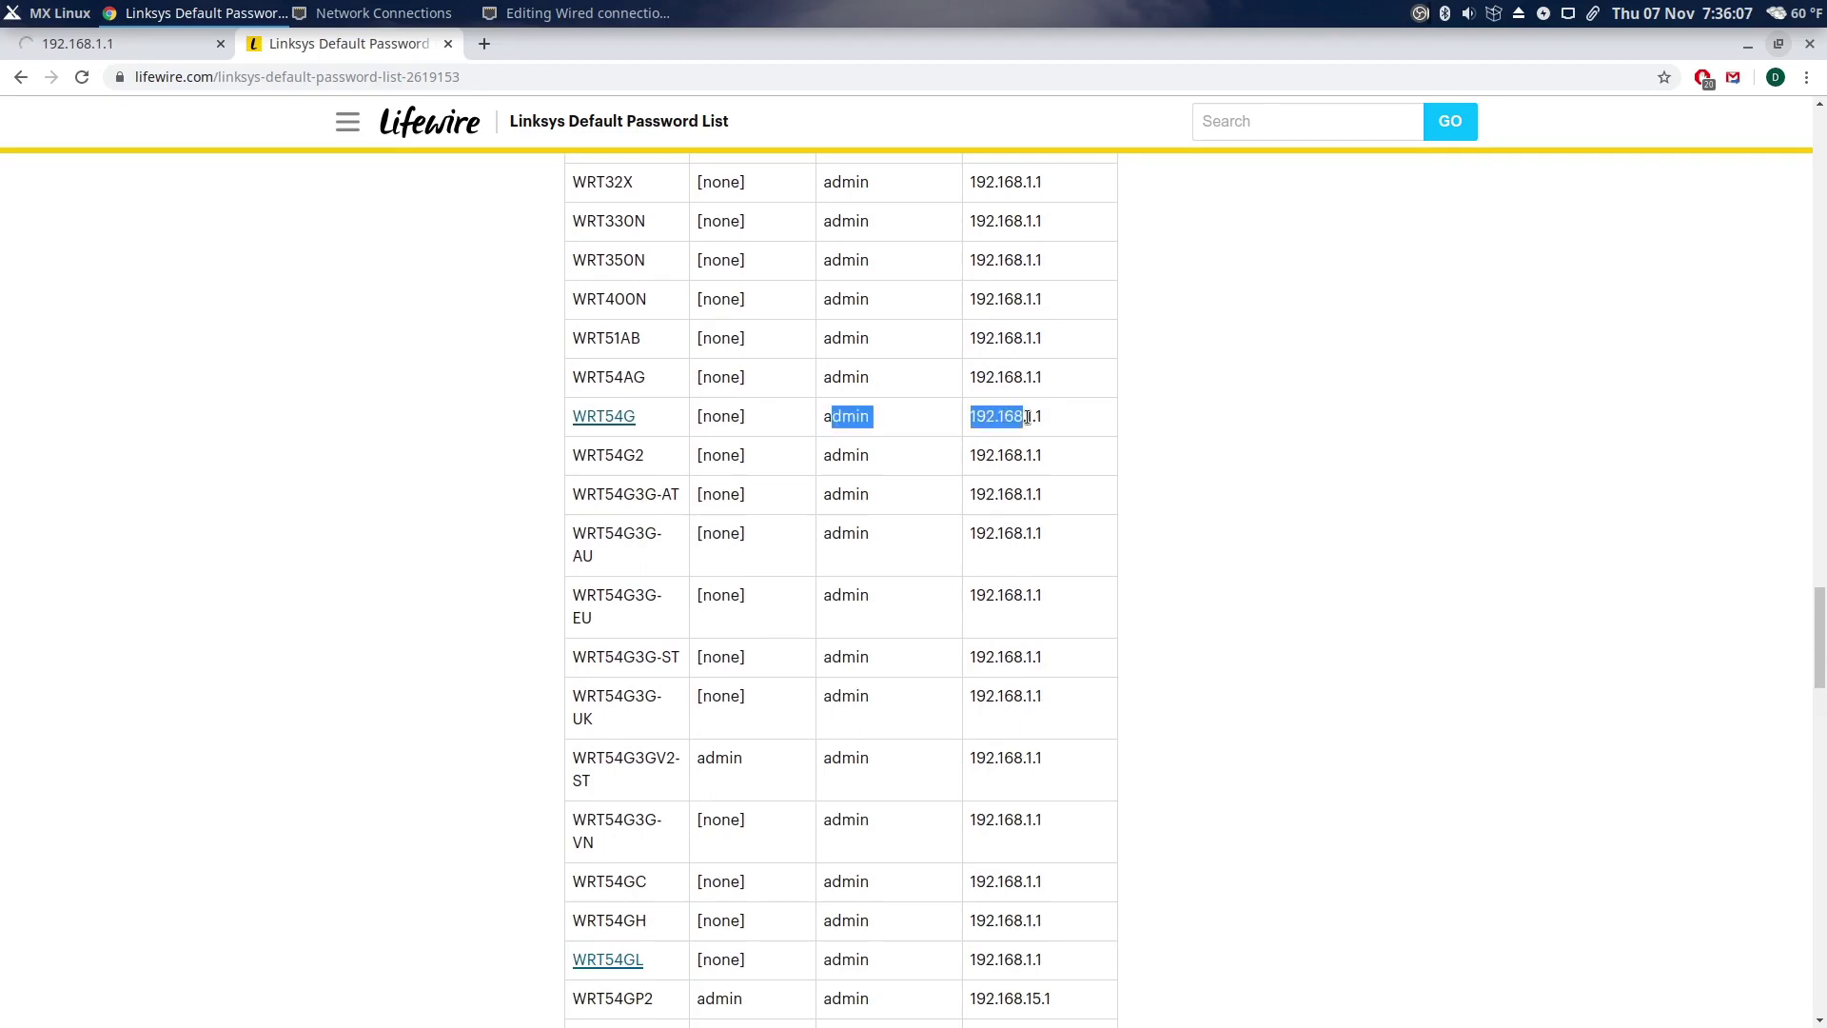
pyautogui.doubleClick(1021, 415)
pyautogui.rightClick(1000, 409)
pyautogui.click(1071, 422)
# On the 192.168.1.1 tab, sign in to the router as admin with its password
pyautogui.click(157, 42)
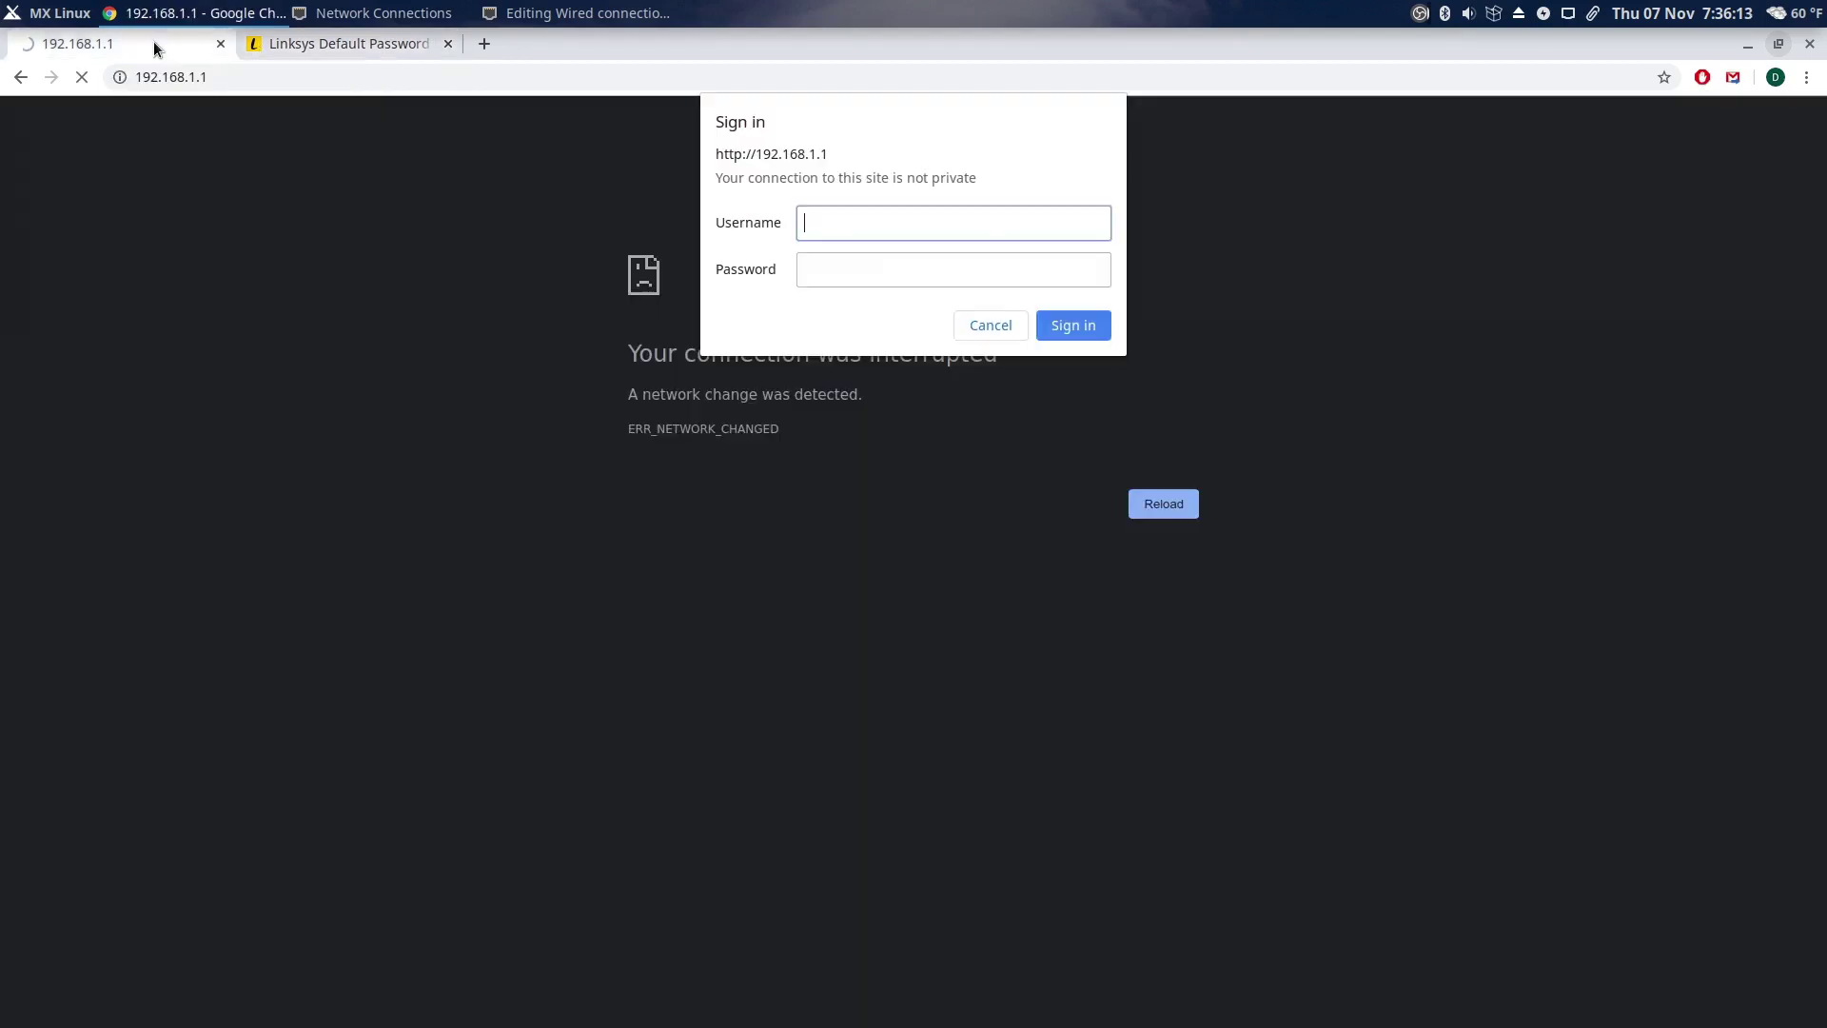
pyautogui.click(172, 78)
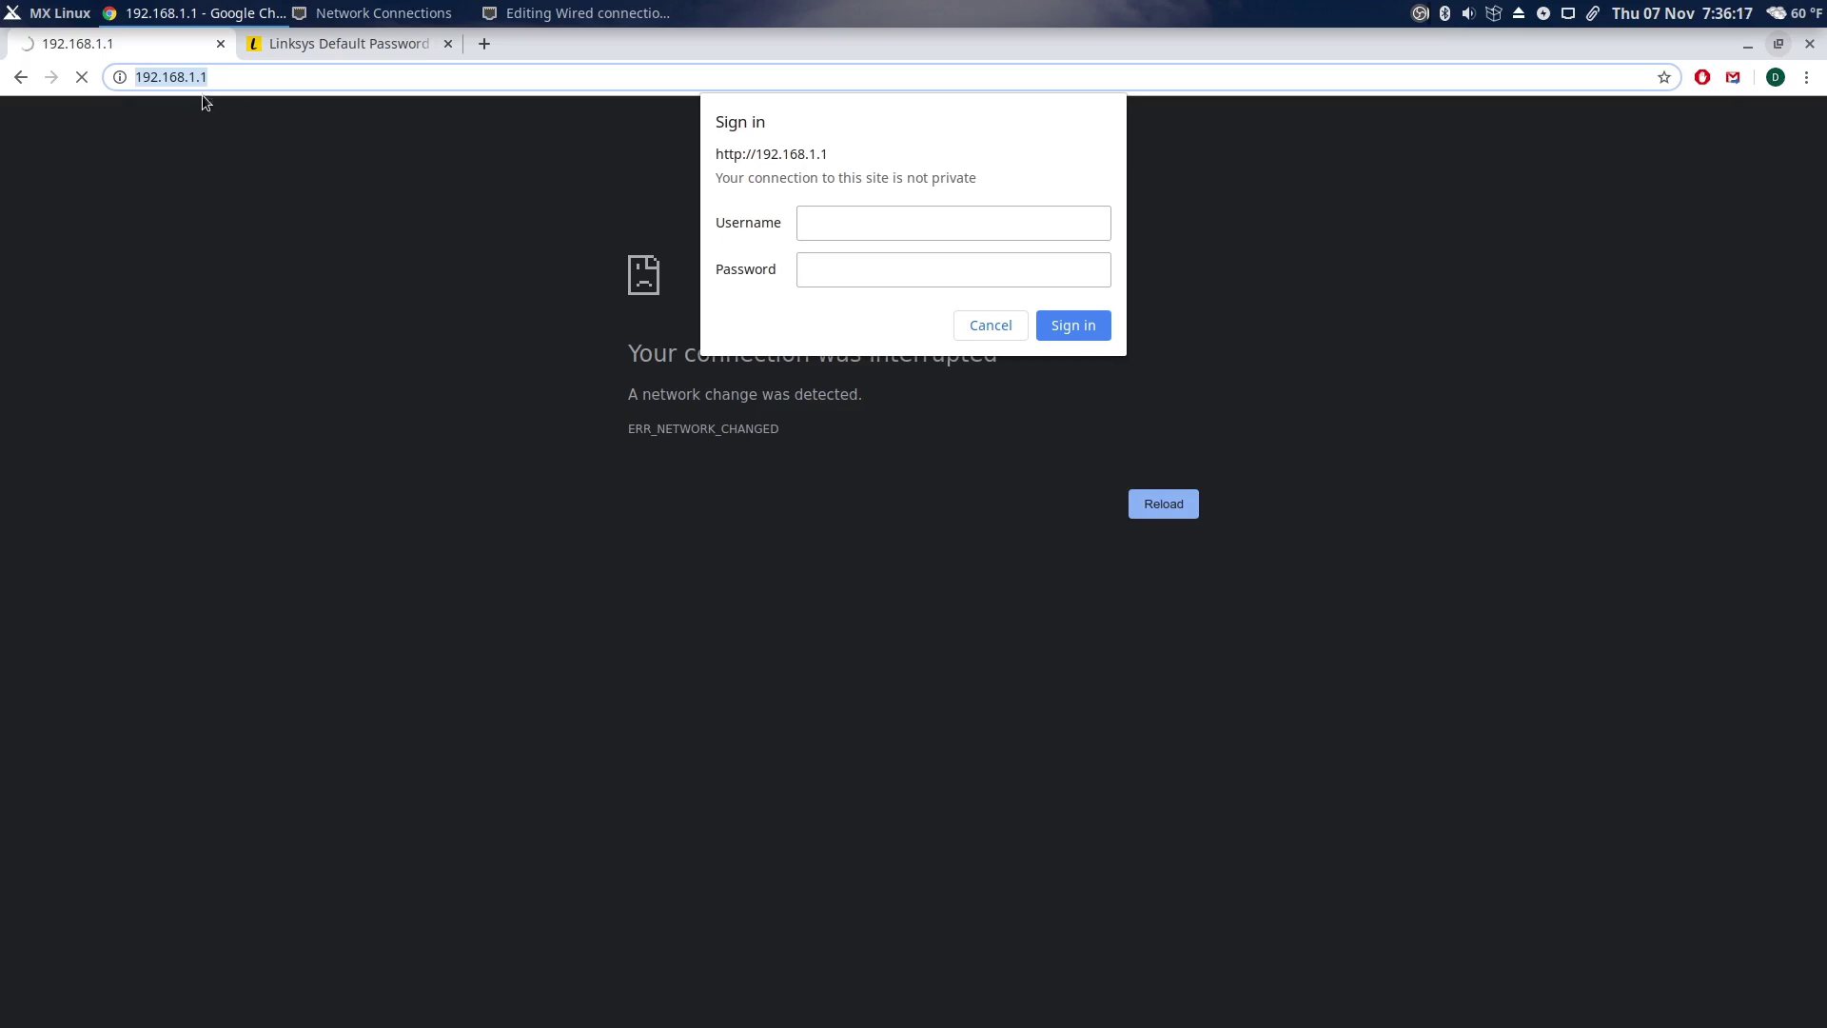
pyautogui.click(888, 228)
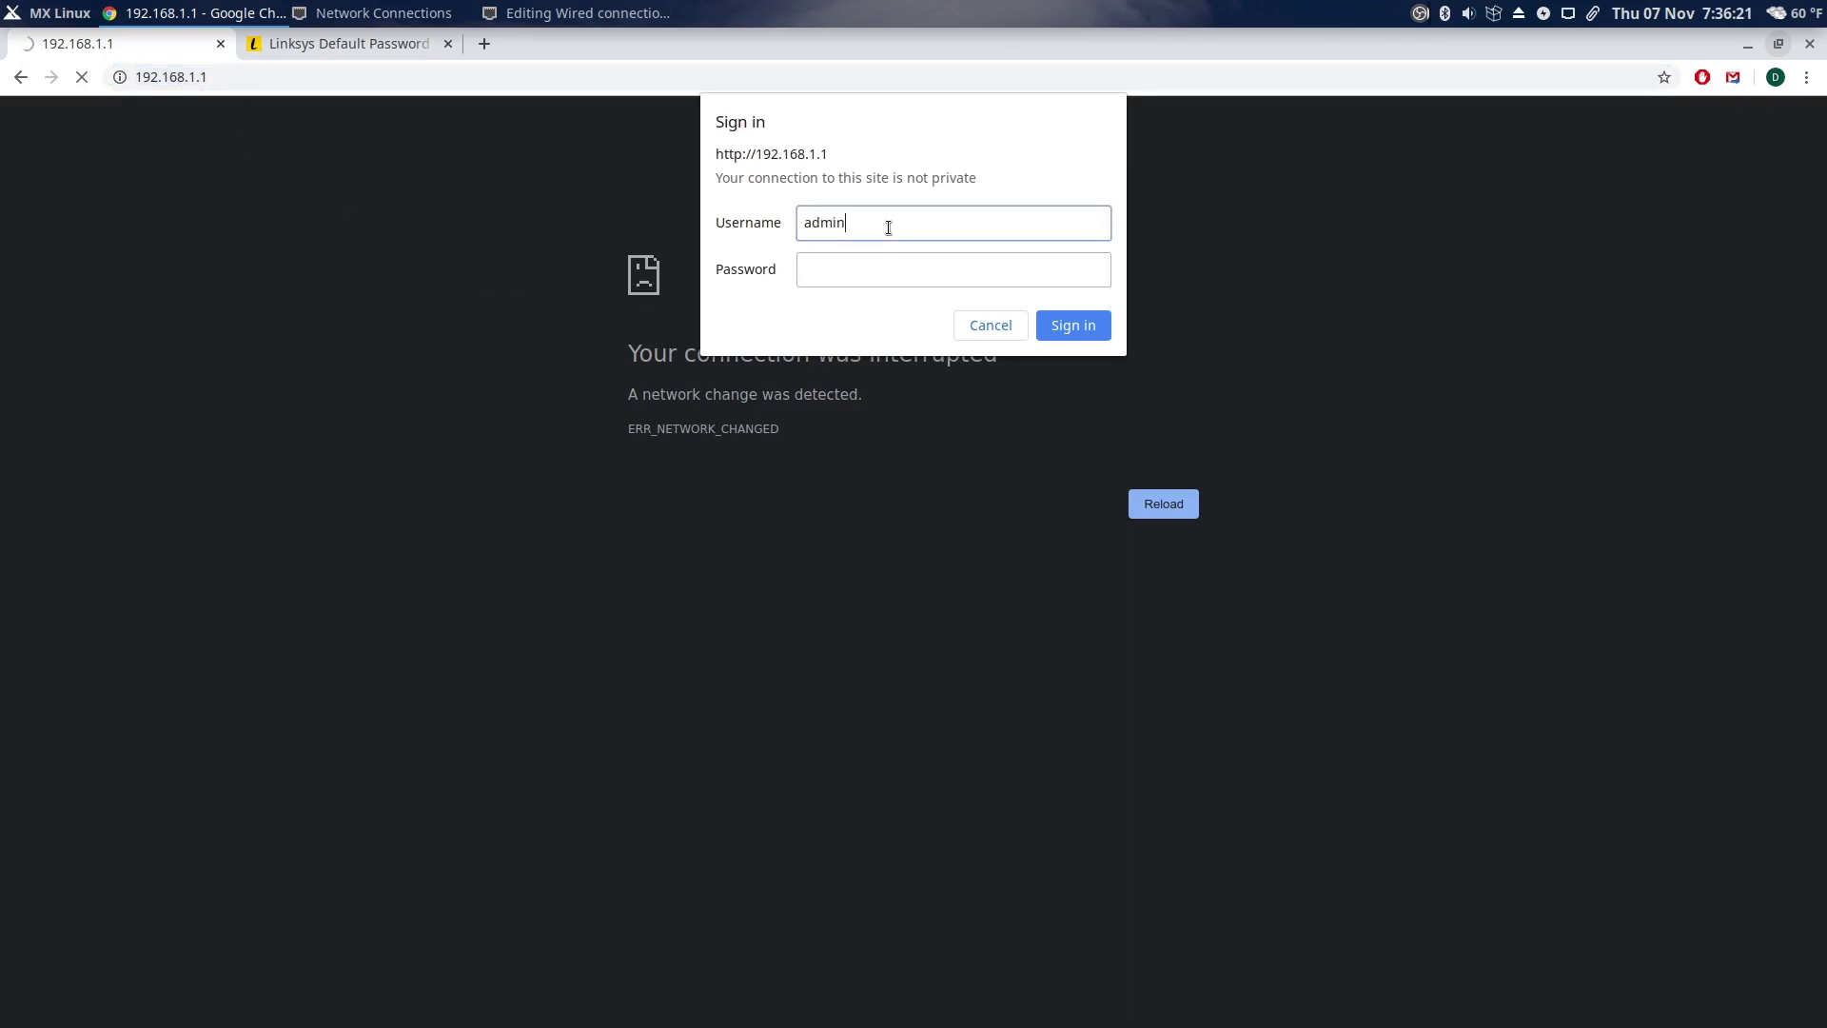
pyautogui.click(910, 268)
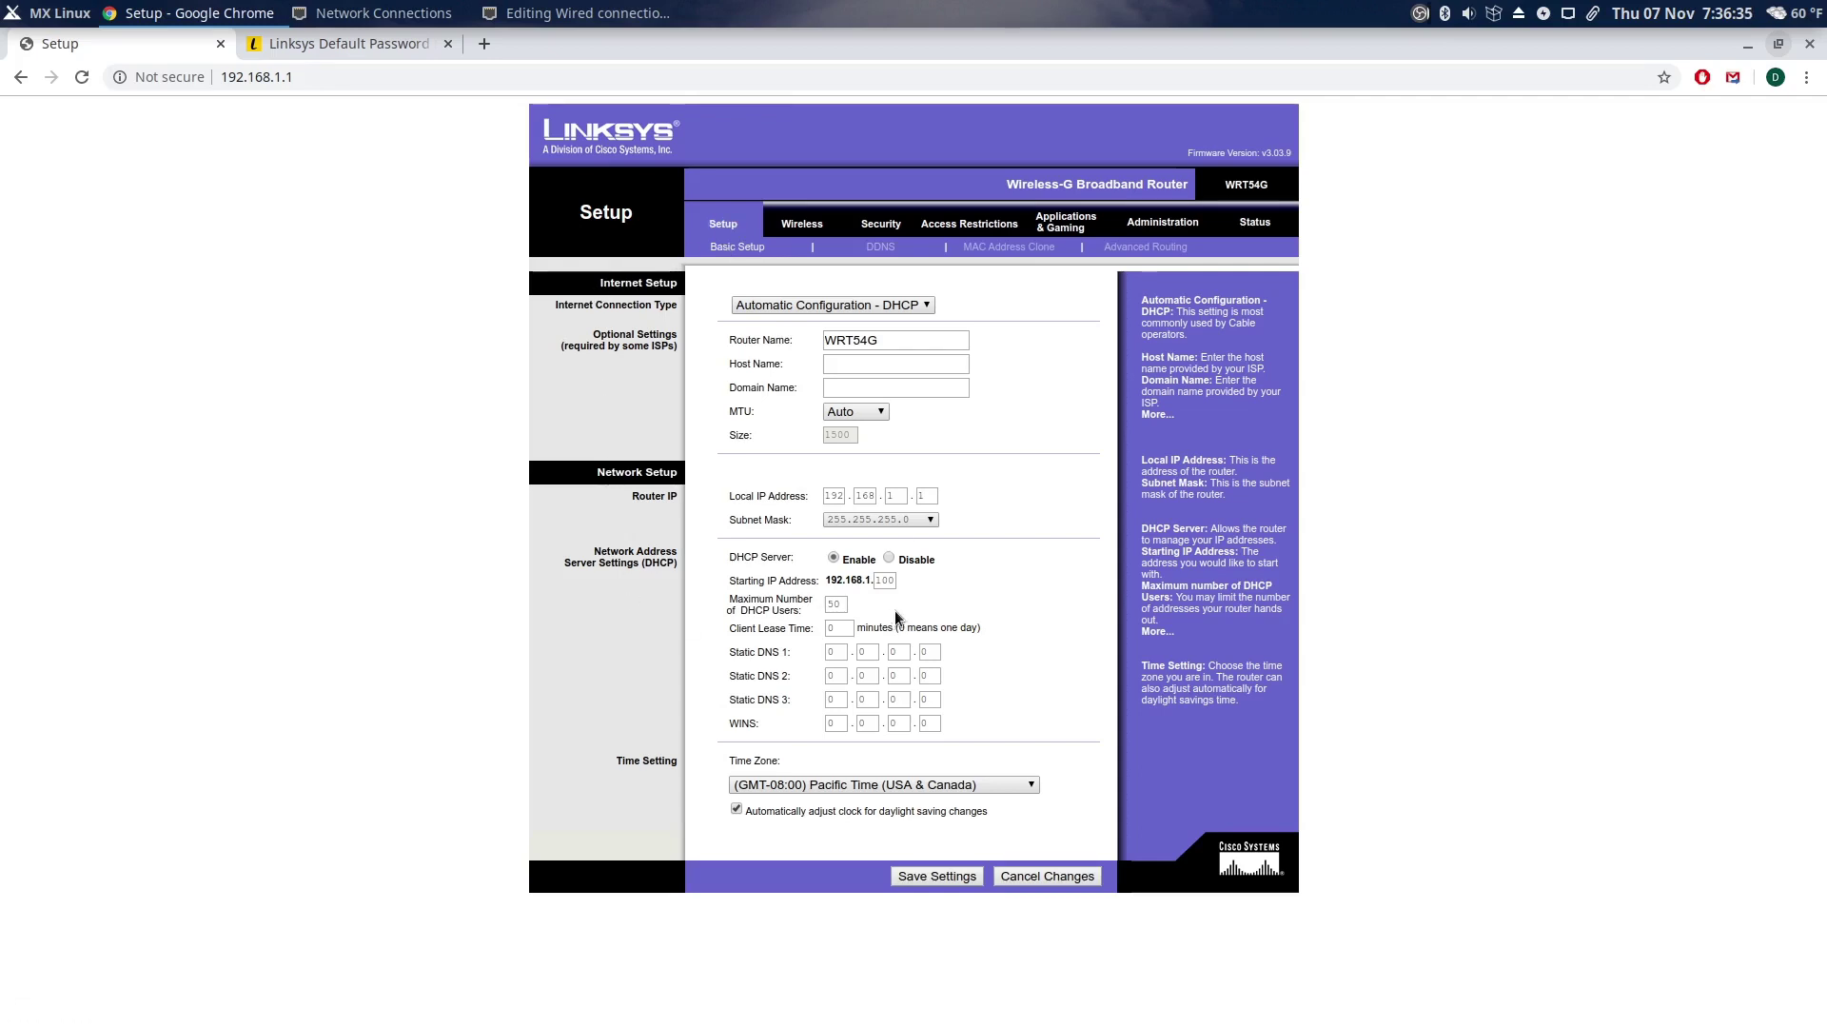
# Leave the router's Operating Mode on Gateway and go back to Basic Setup
pyautogui.click(1136, 248)
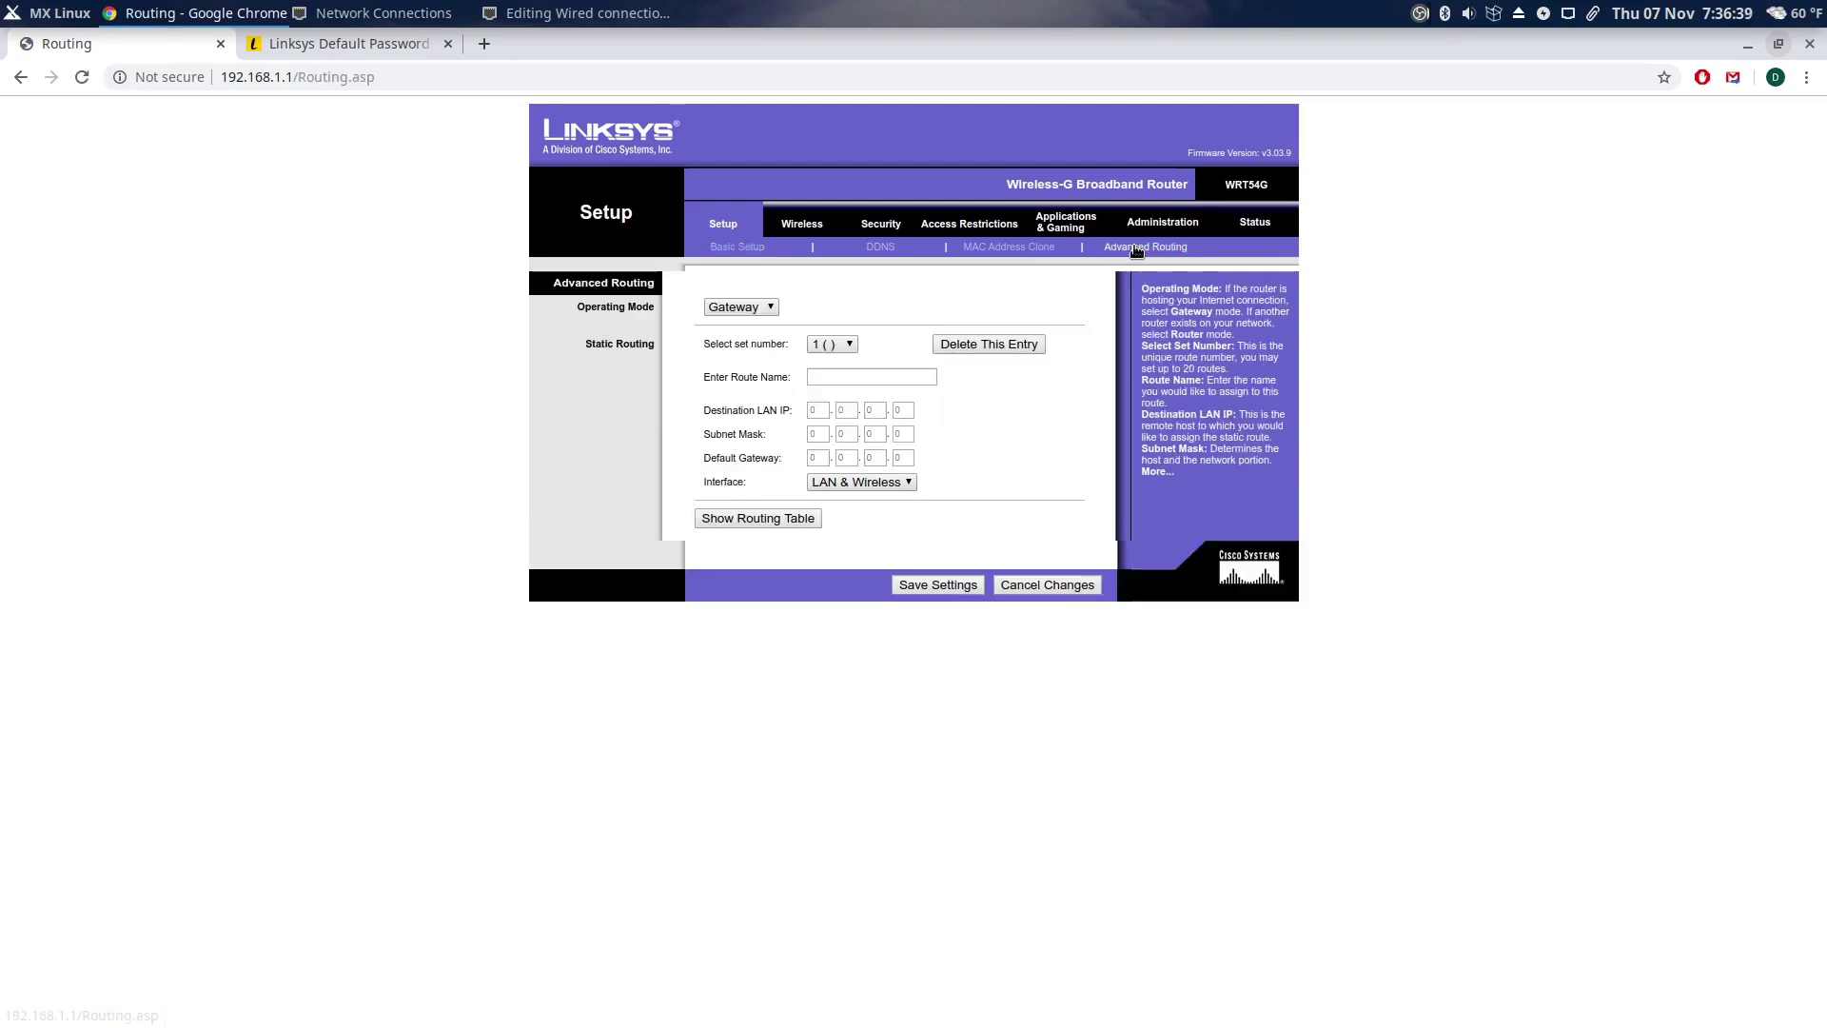
pyautogui.click(768, 309)
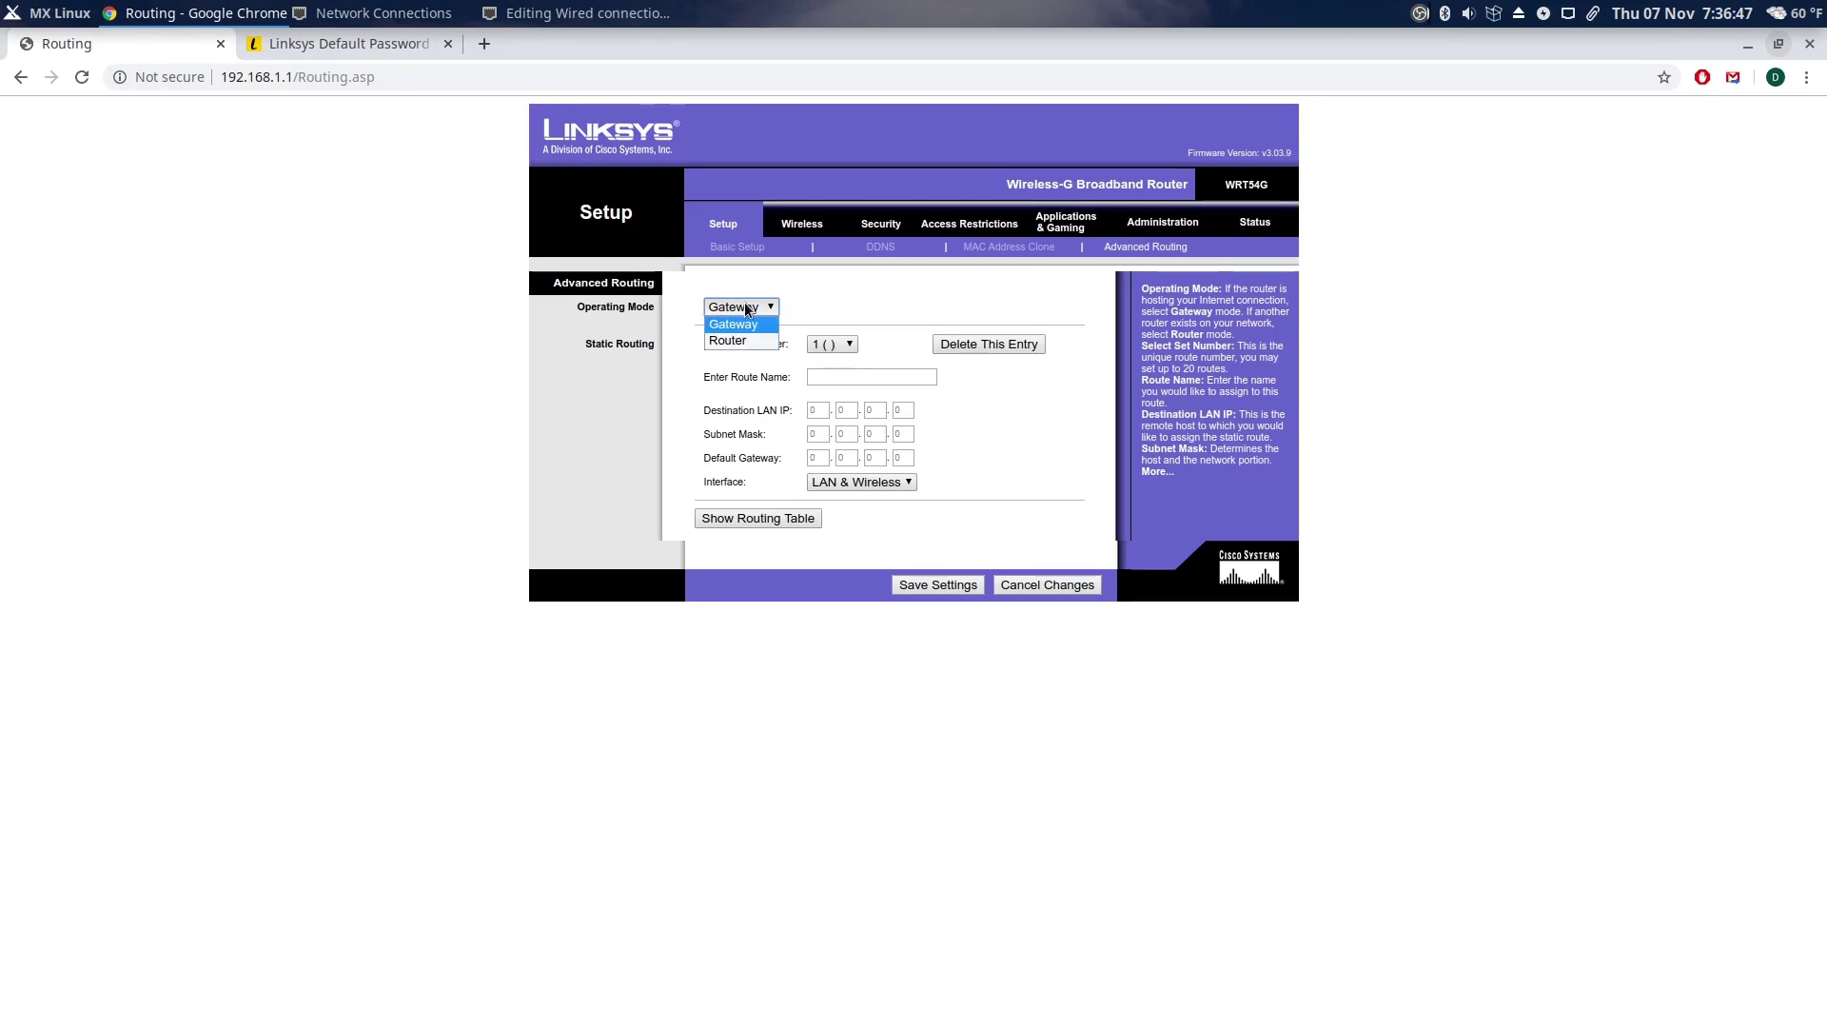
pyautogui.click(792, 304)
pyautogui.click(750, 306)
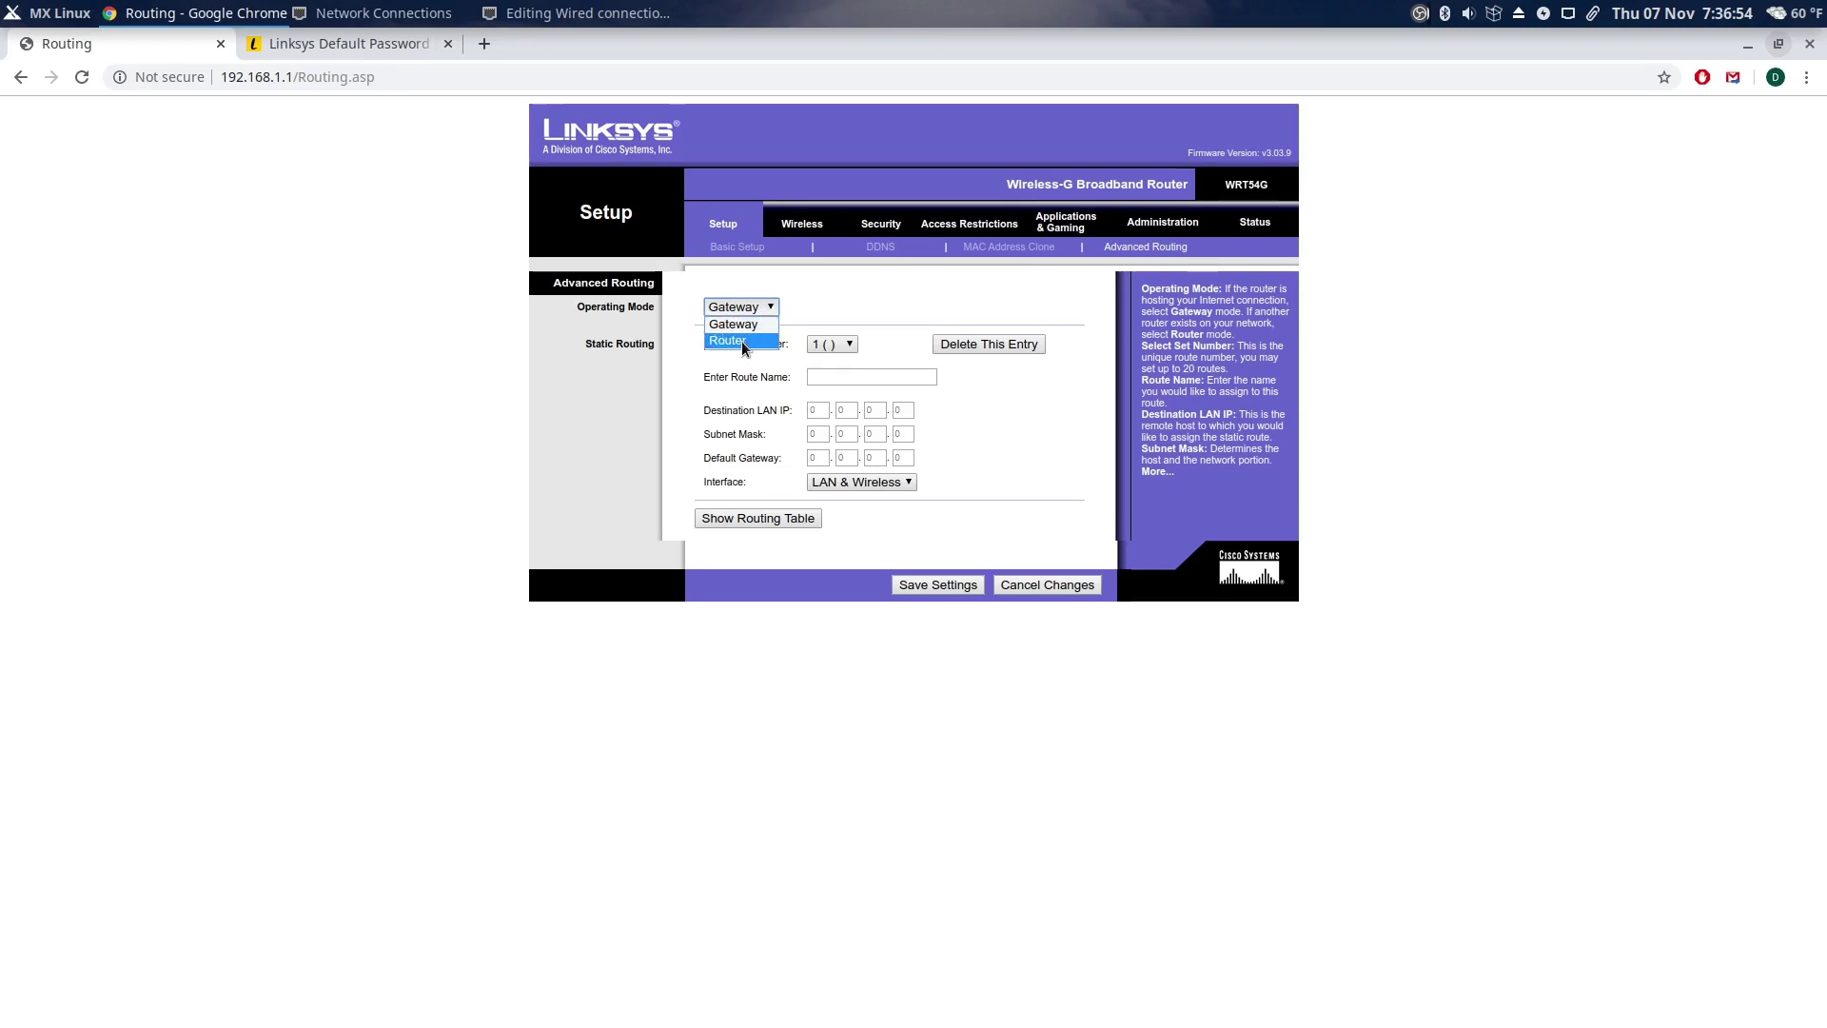
pyautogui.click(796, 307)
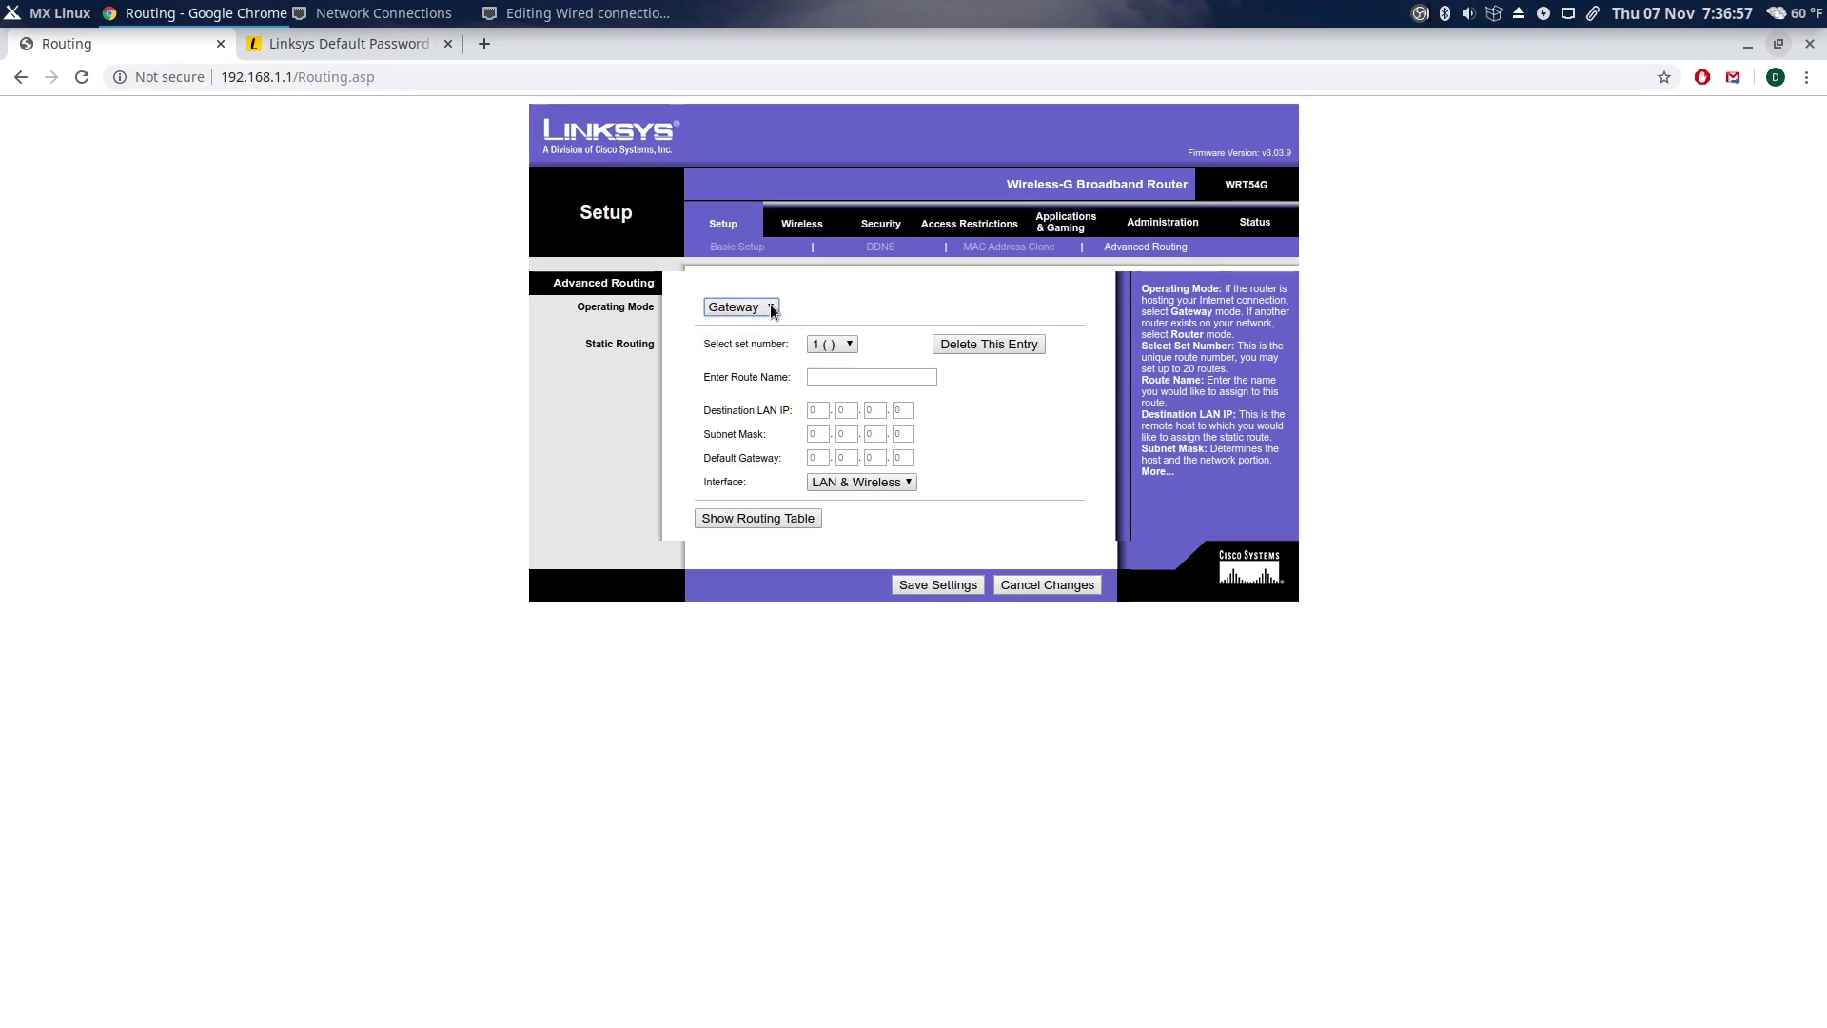
pyautogui.click(737, 247)
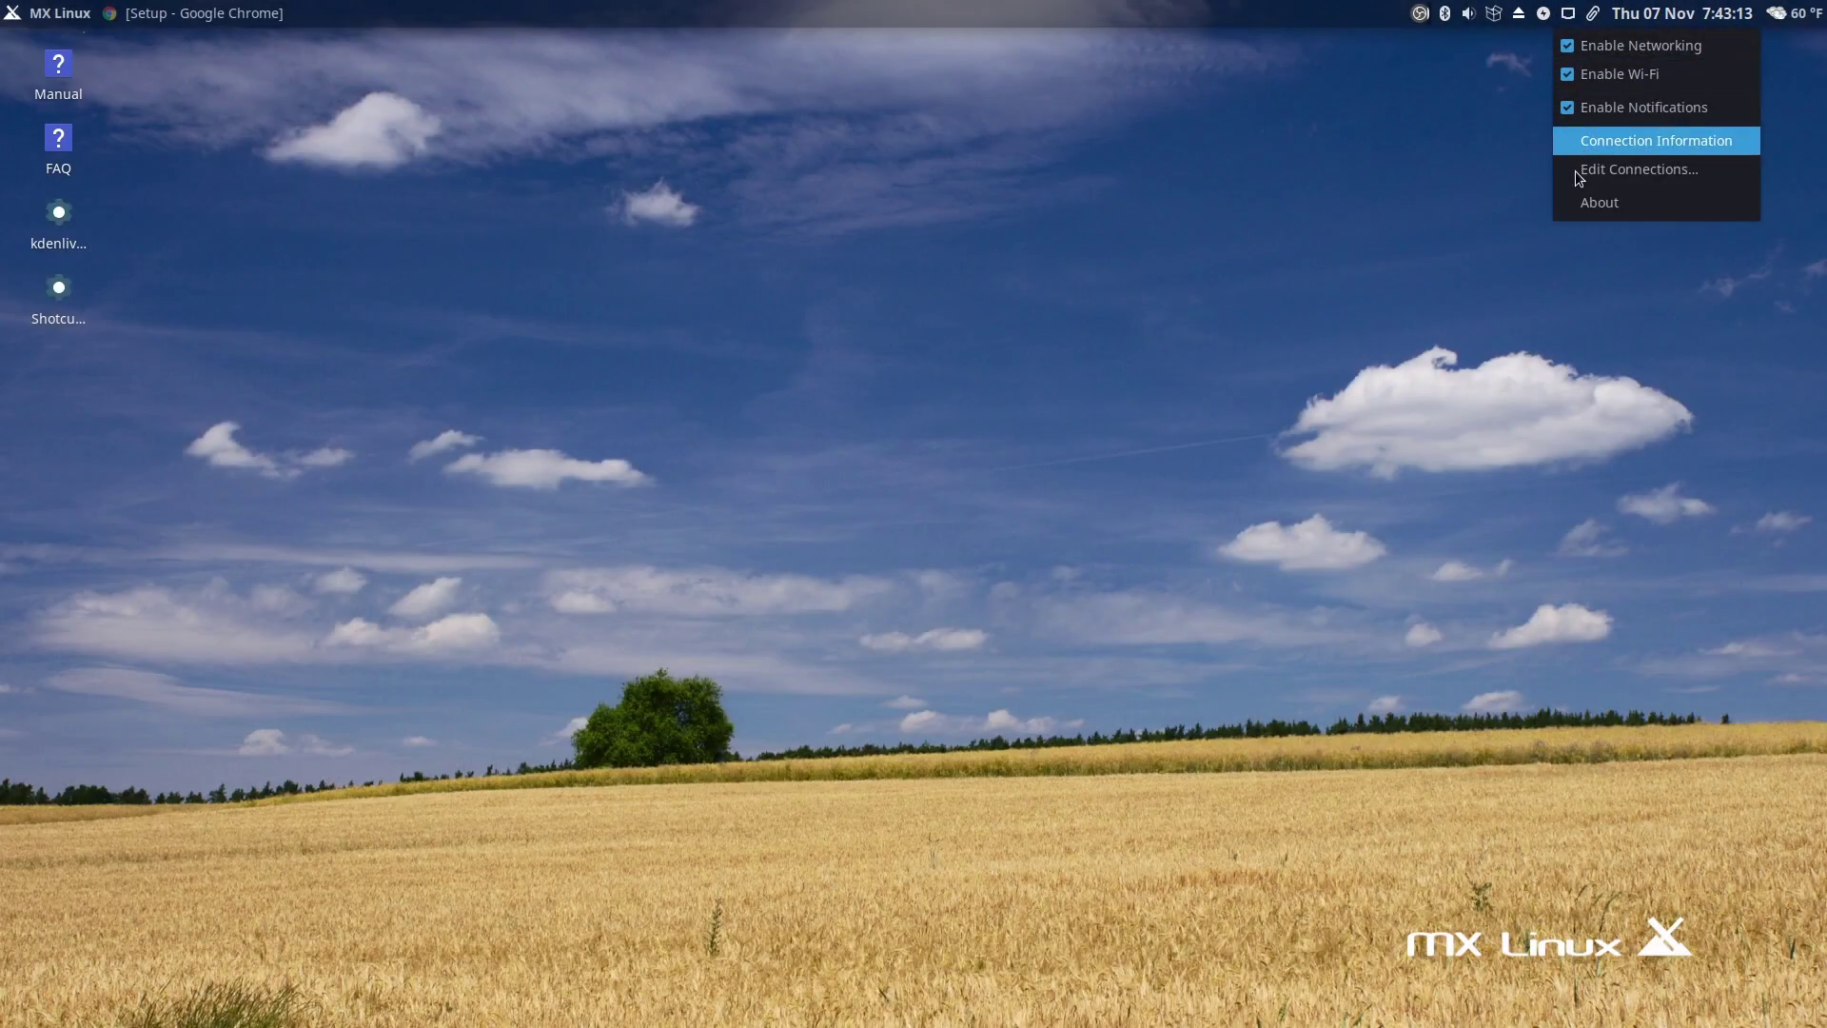
# Edit Wired connection 1 and set its IPv4 method to 'Shared to other computers'
pyautogui.click(1601, 170)
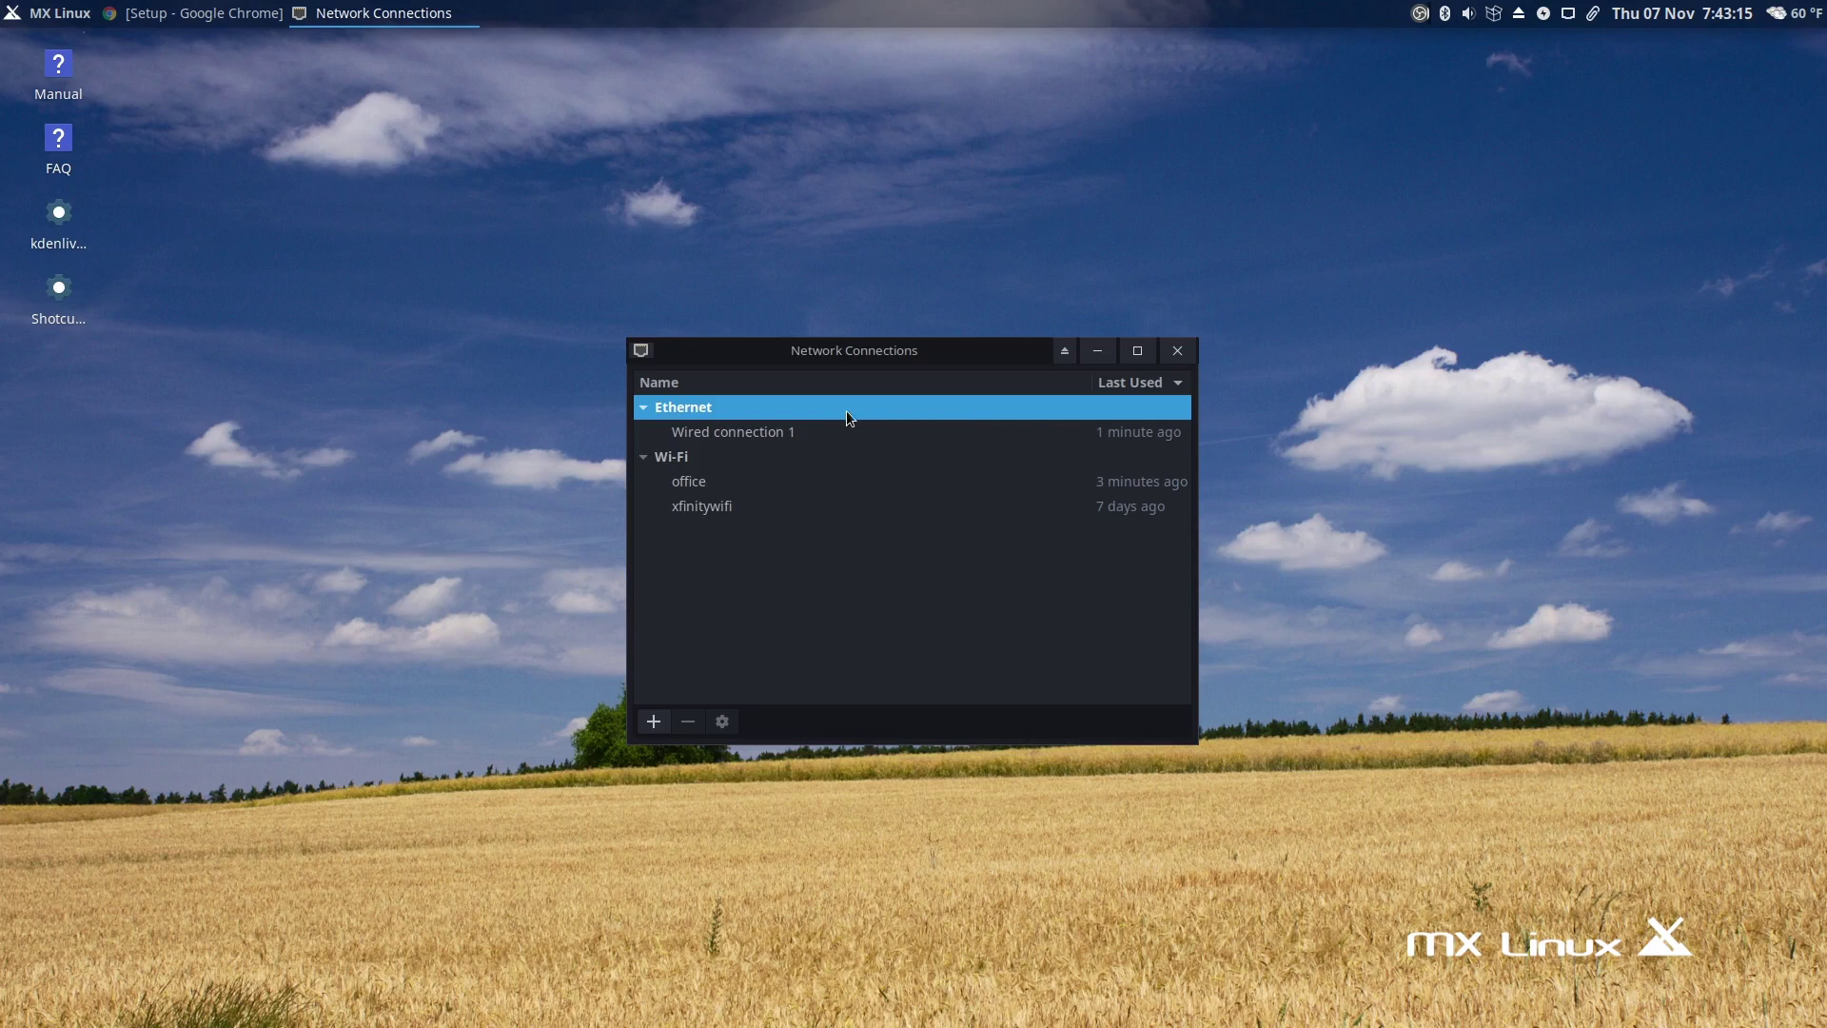
pyautogui.click(795, 427)
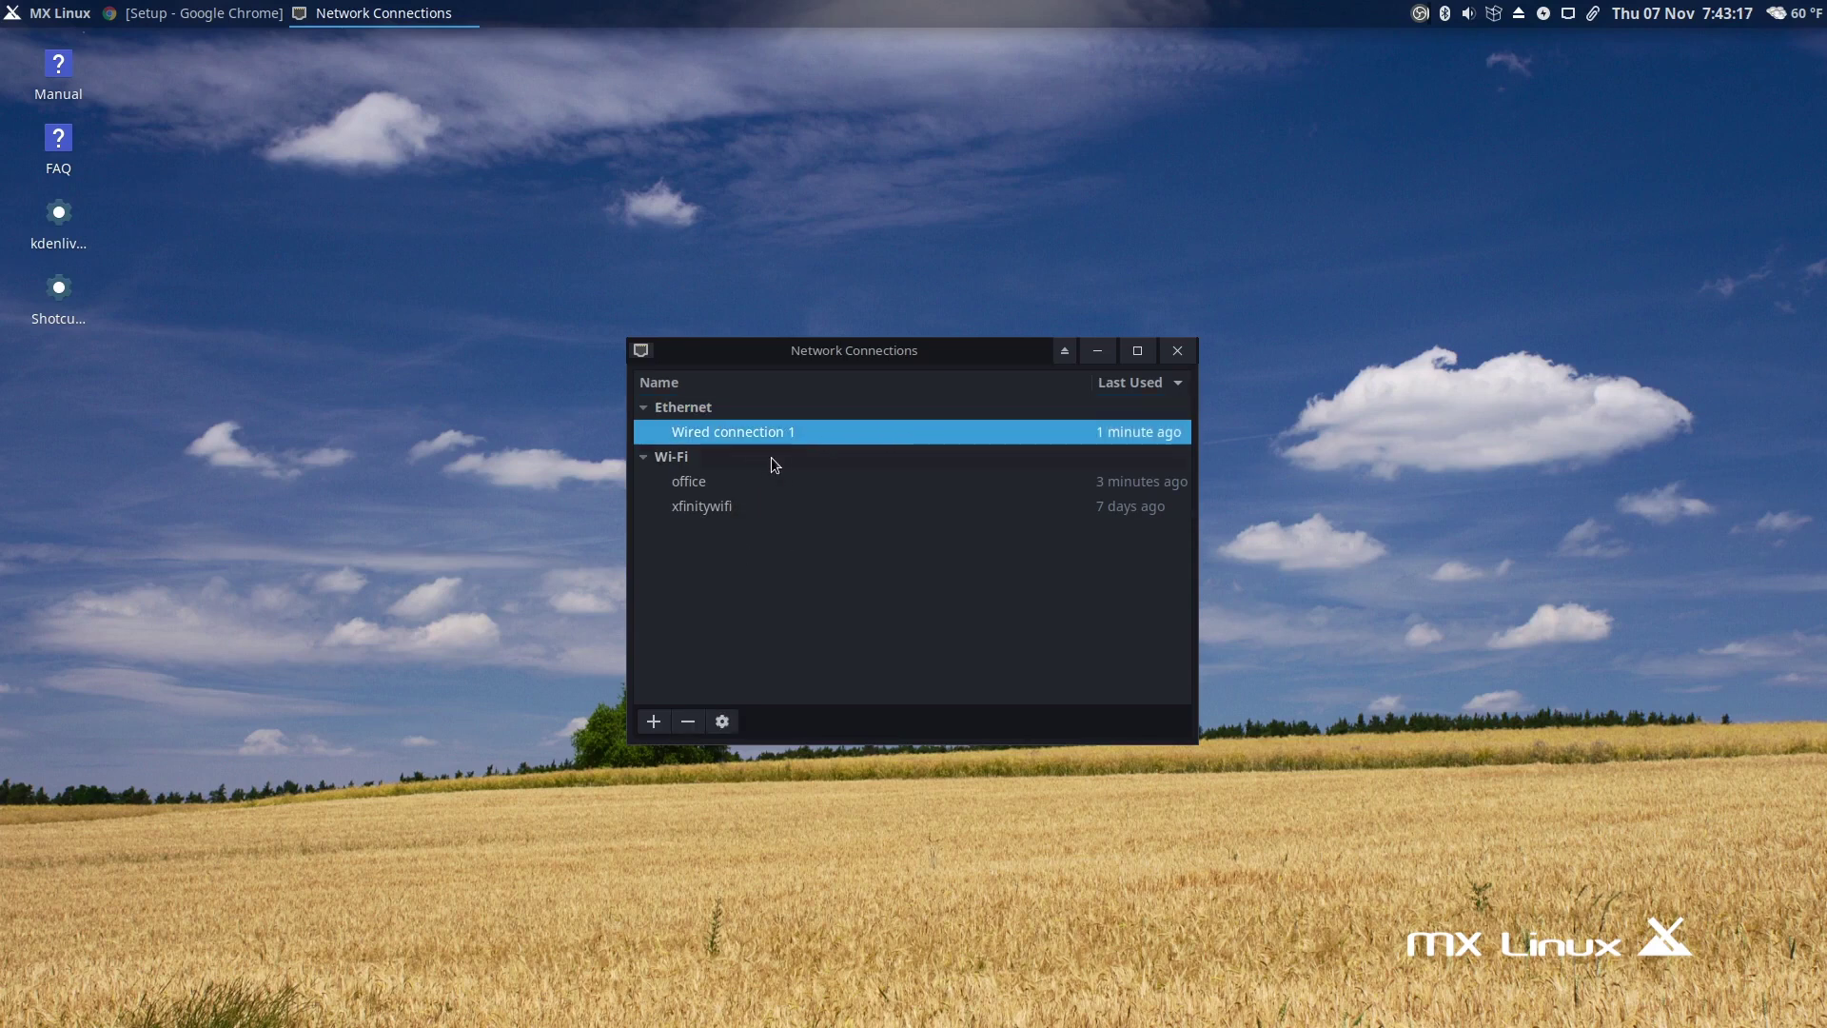
pyautogui.click(727, 721)
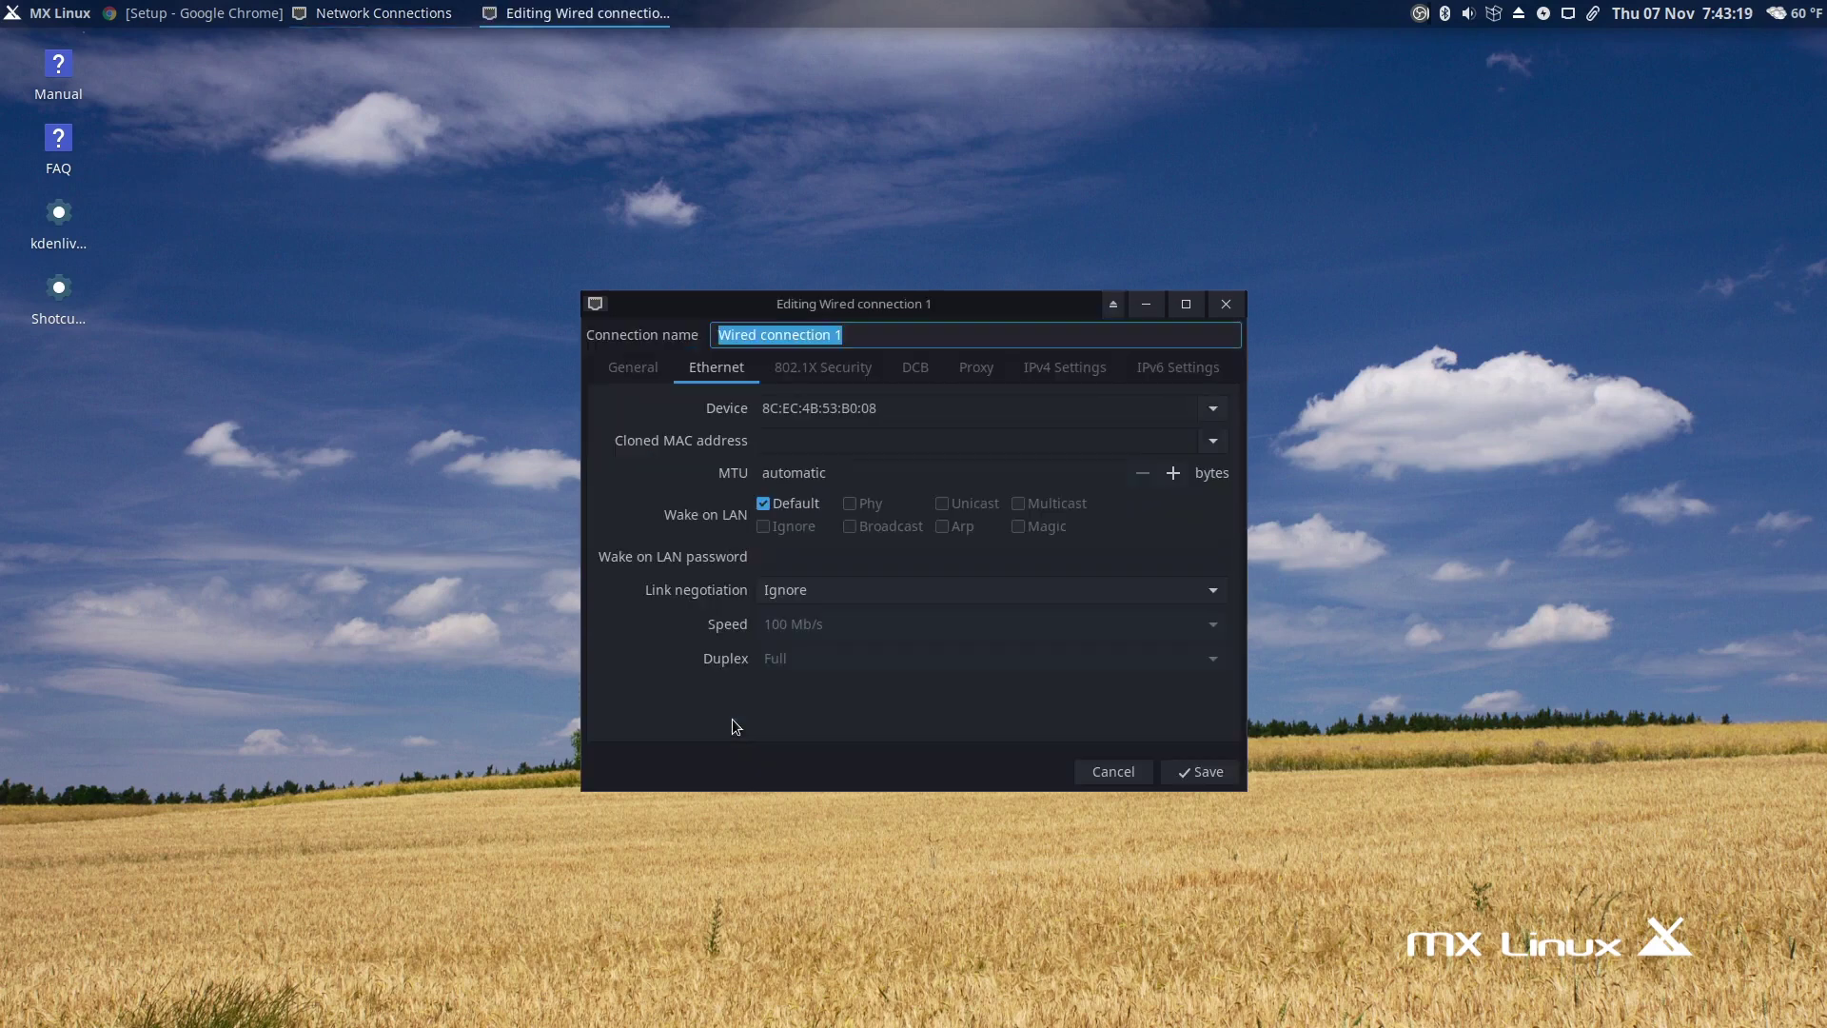
pyautogui.click(1063, 367)
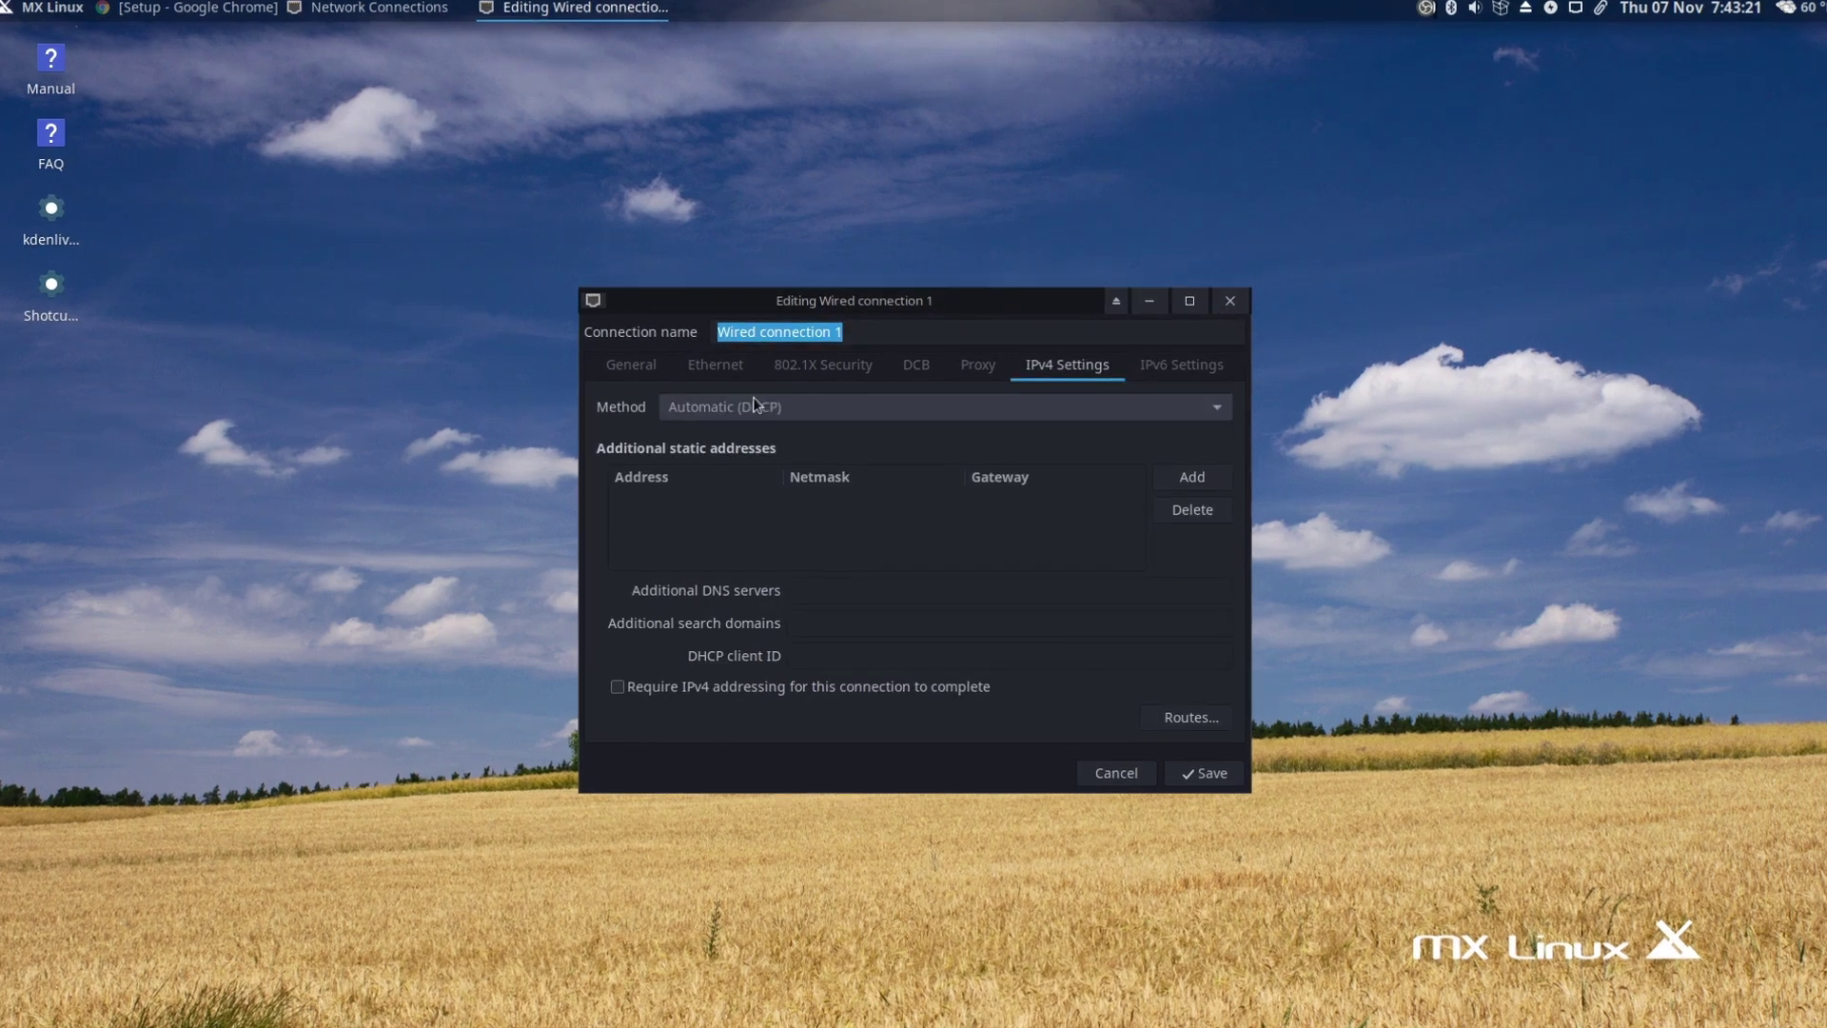
pyautogui.click(850, 397)
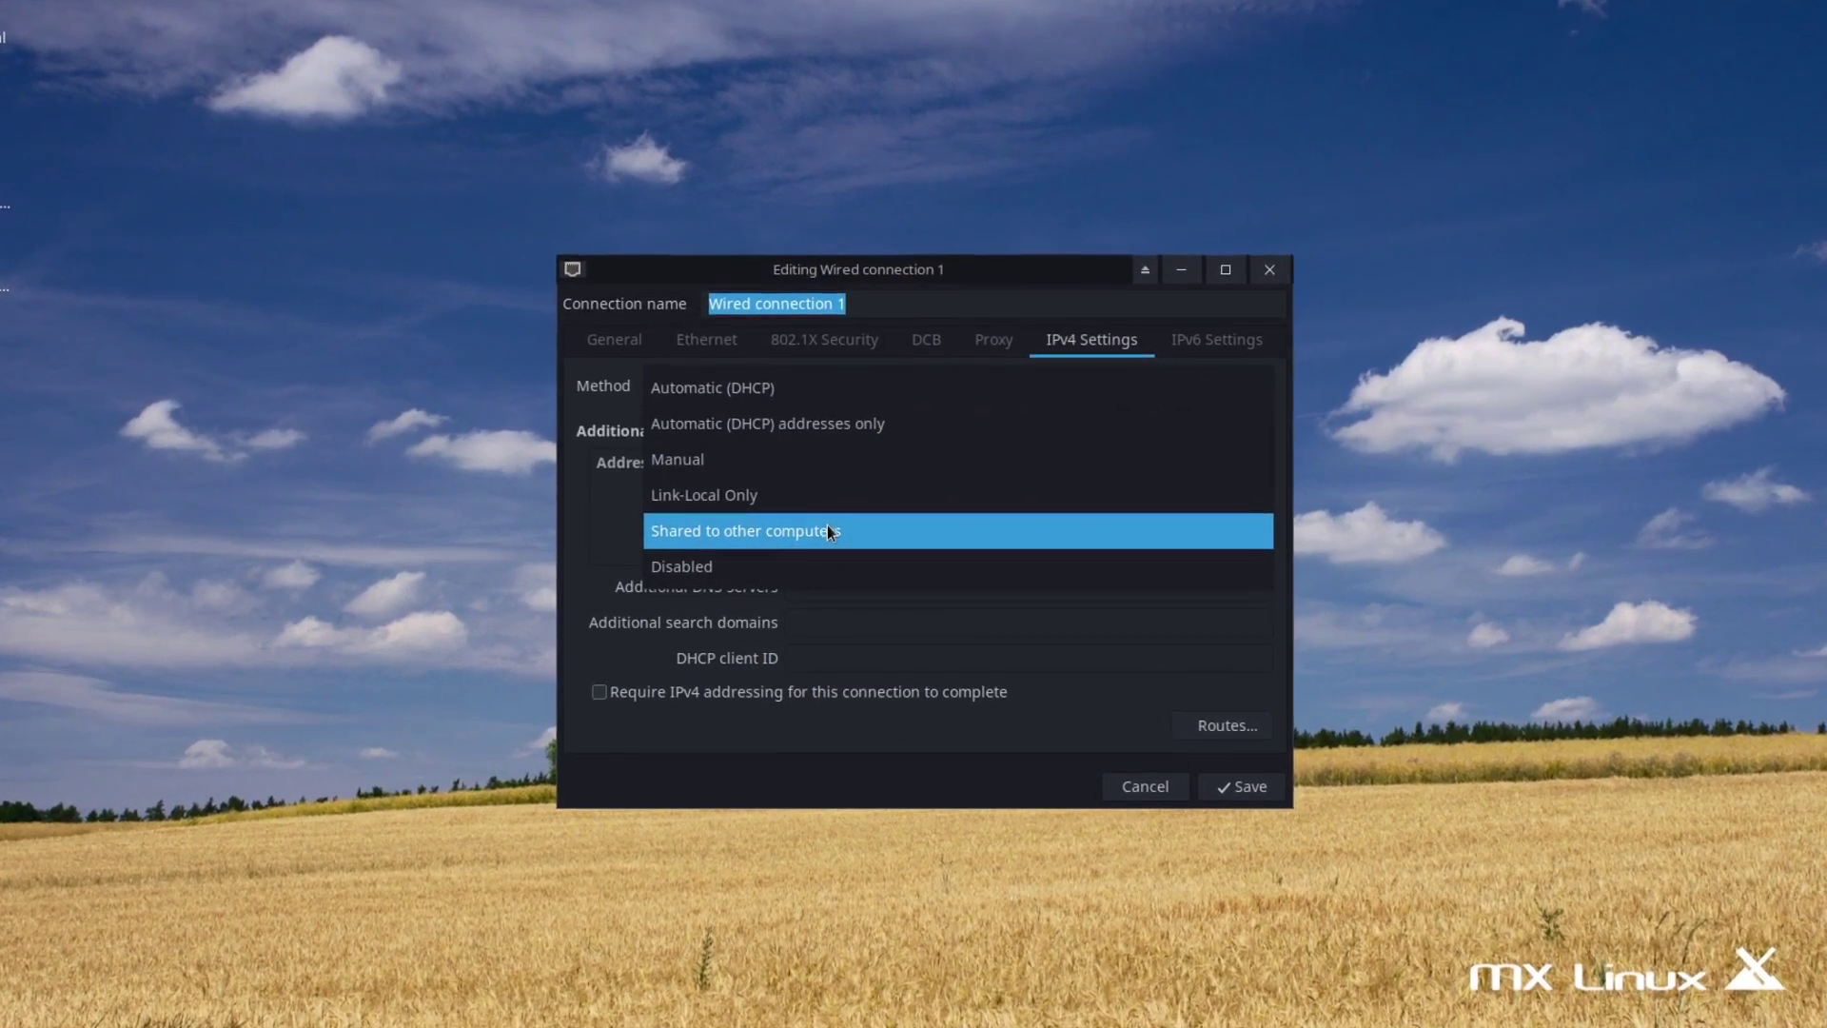
pyautogui.click(859, 529)
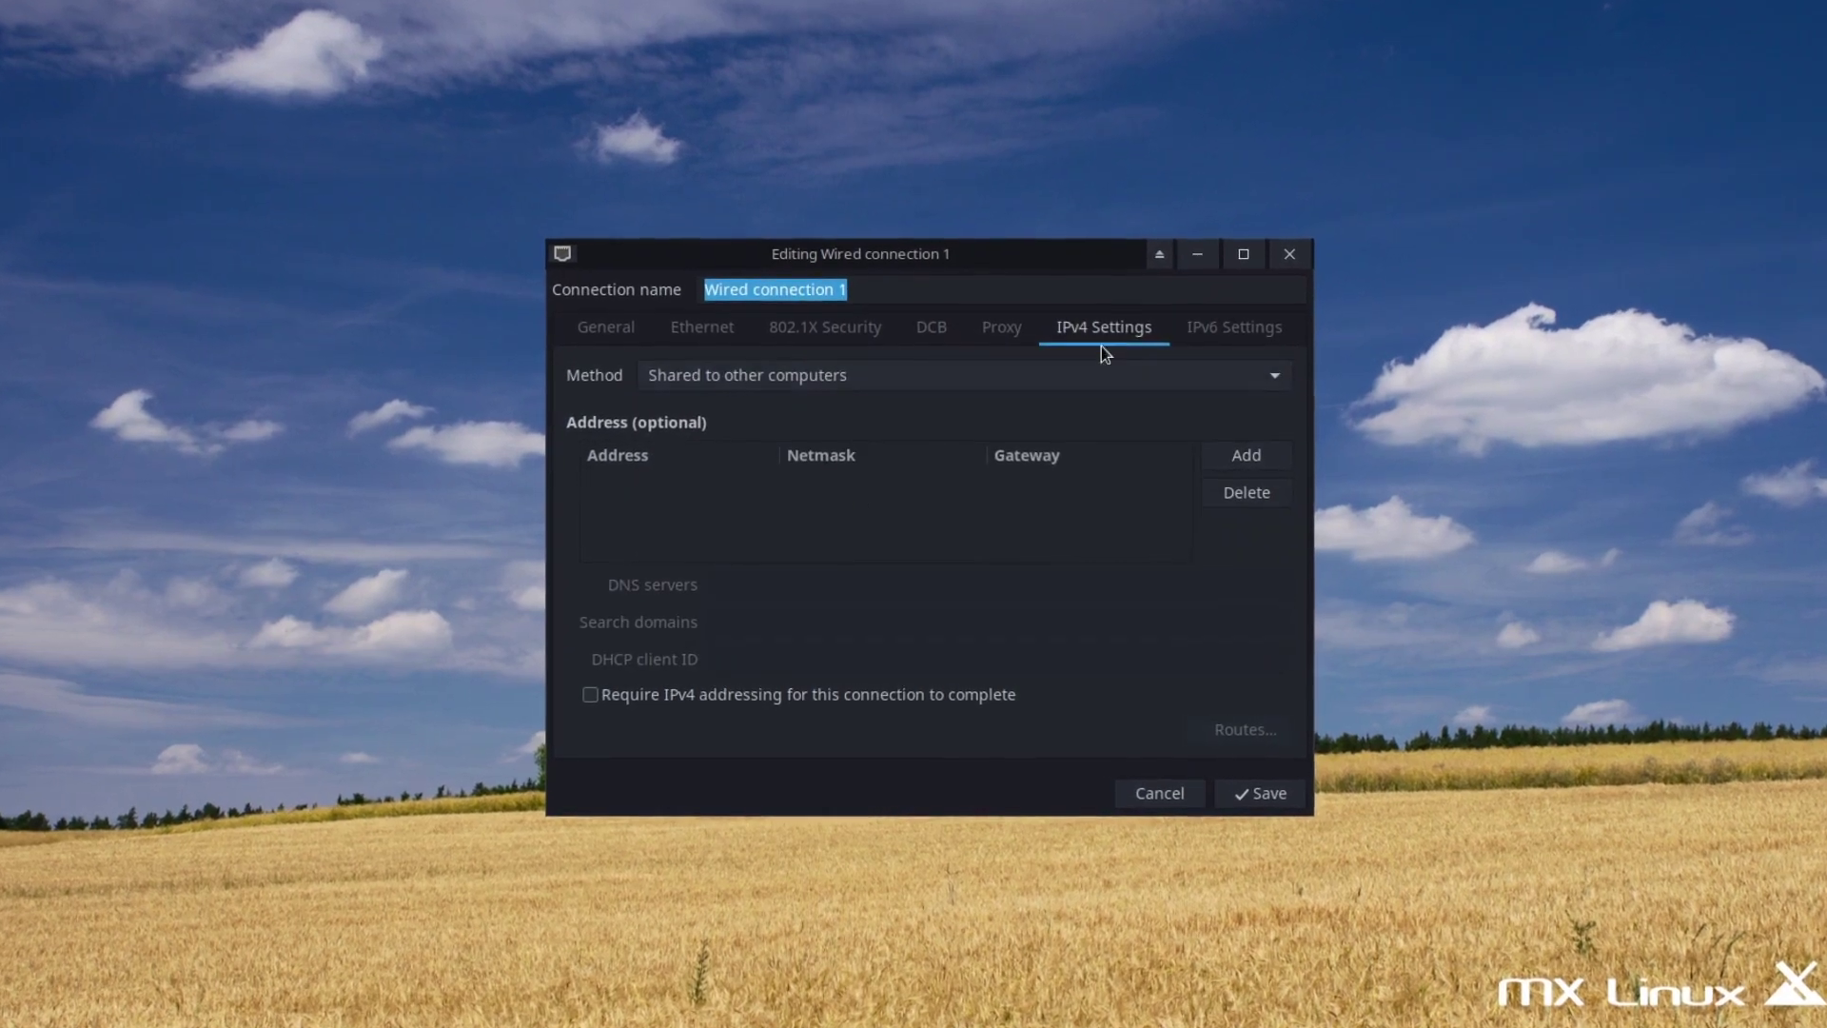
# Set the IPv6 method to 'Shared to other computers' and save the connection
pyautogui.click(1225, 333)
pyautogui.click(1042, 379)
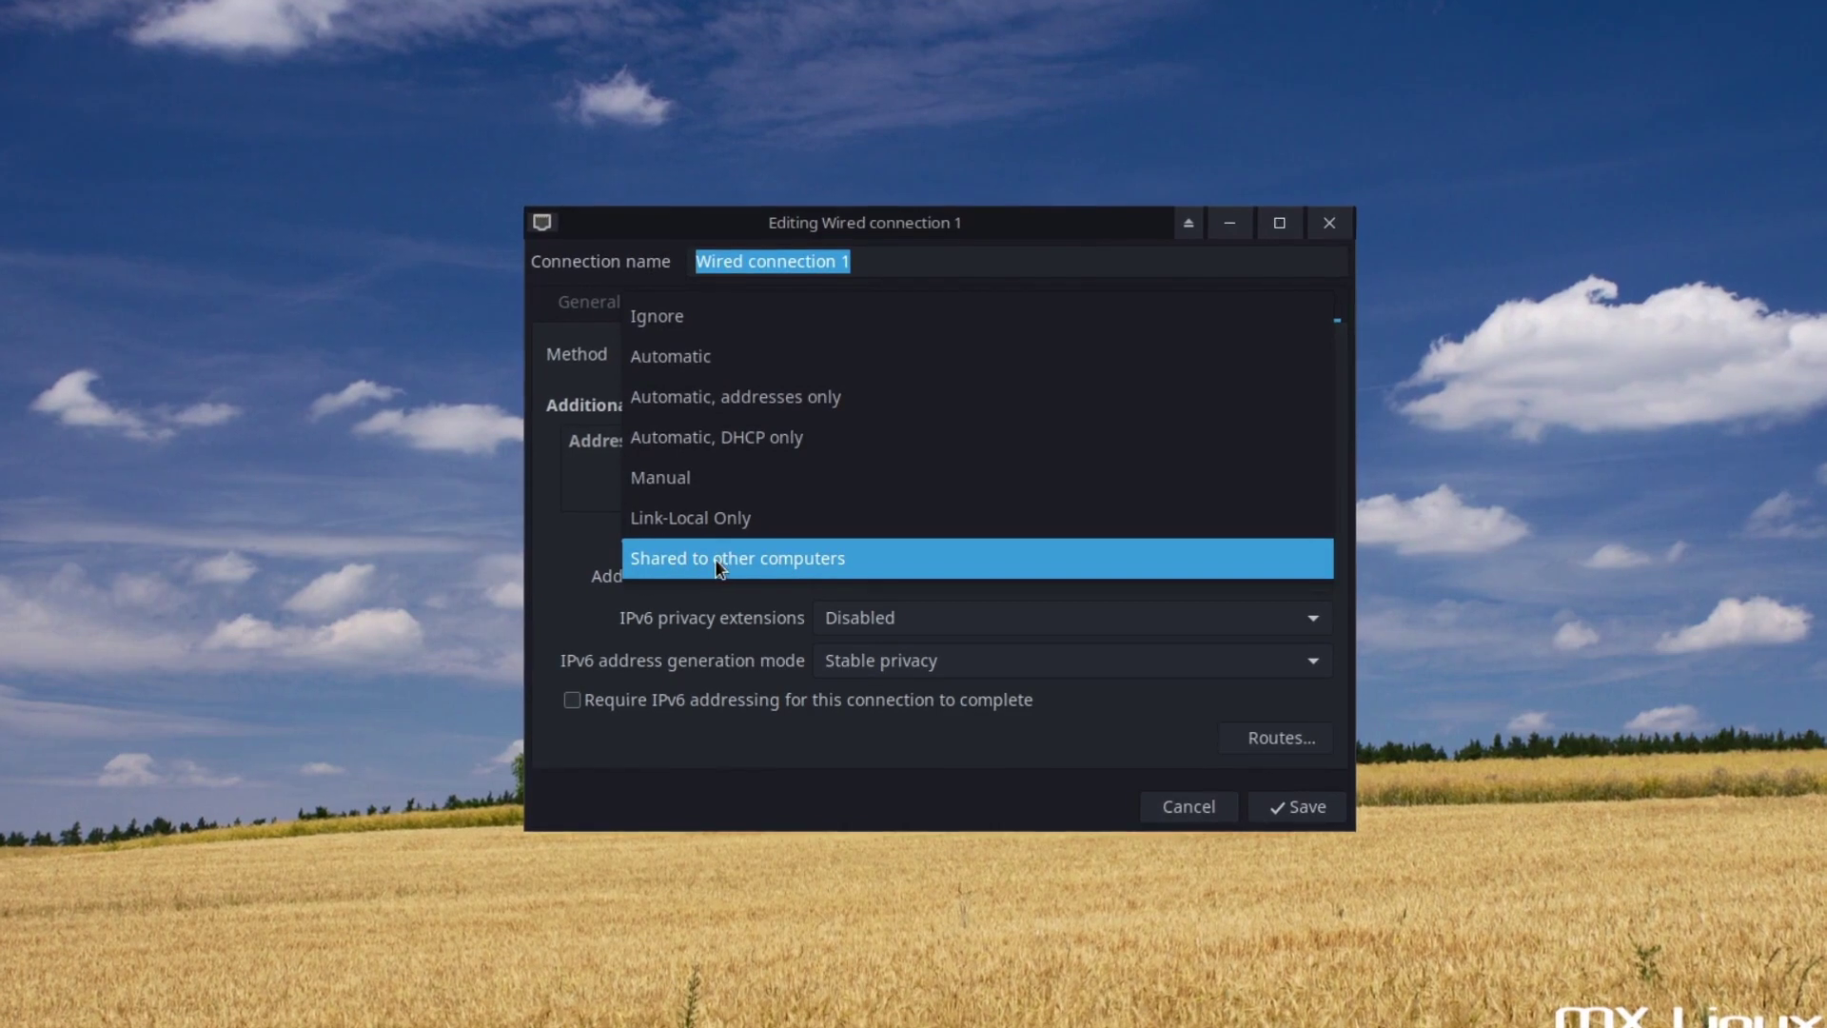
pyautogui.click(855, 558)
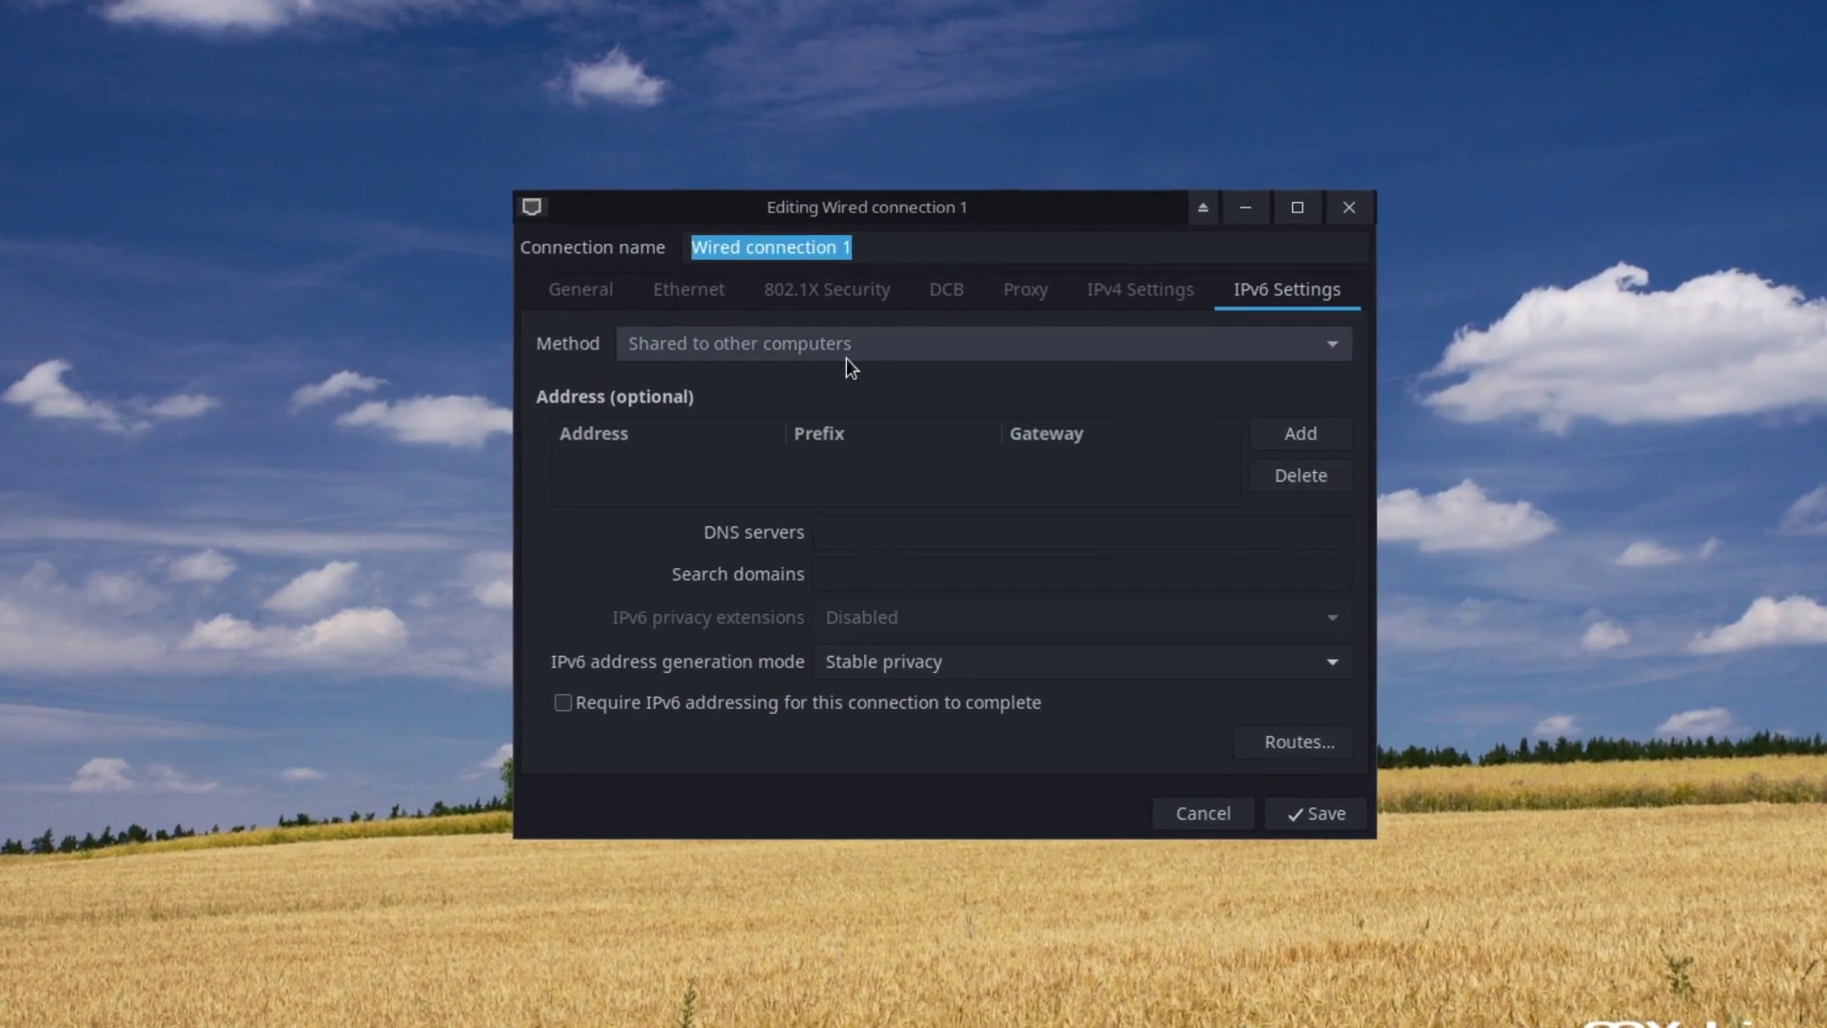
pyautogui.click(1128, 294)
pyautogui.click(1292, 285)
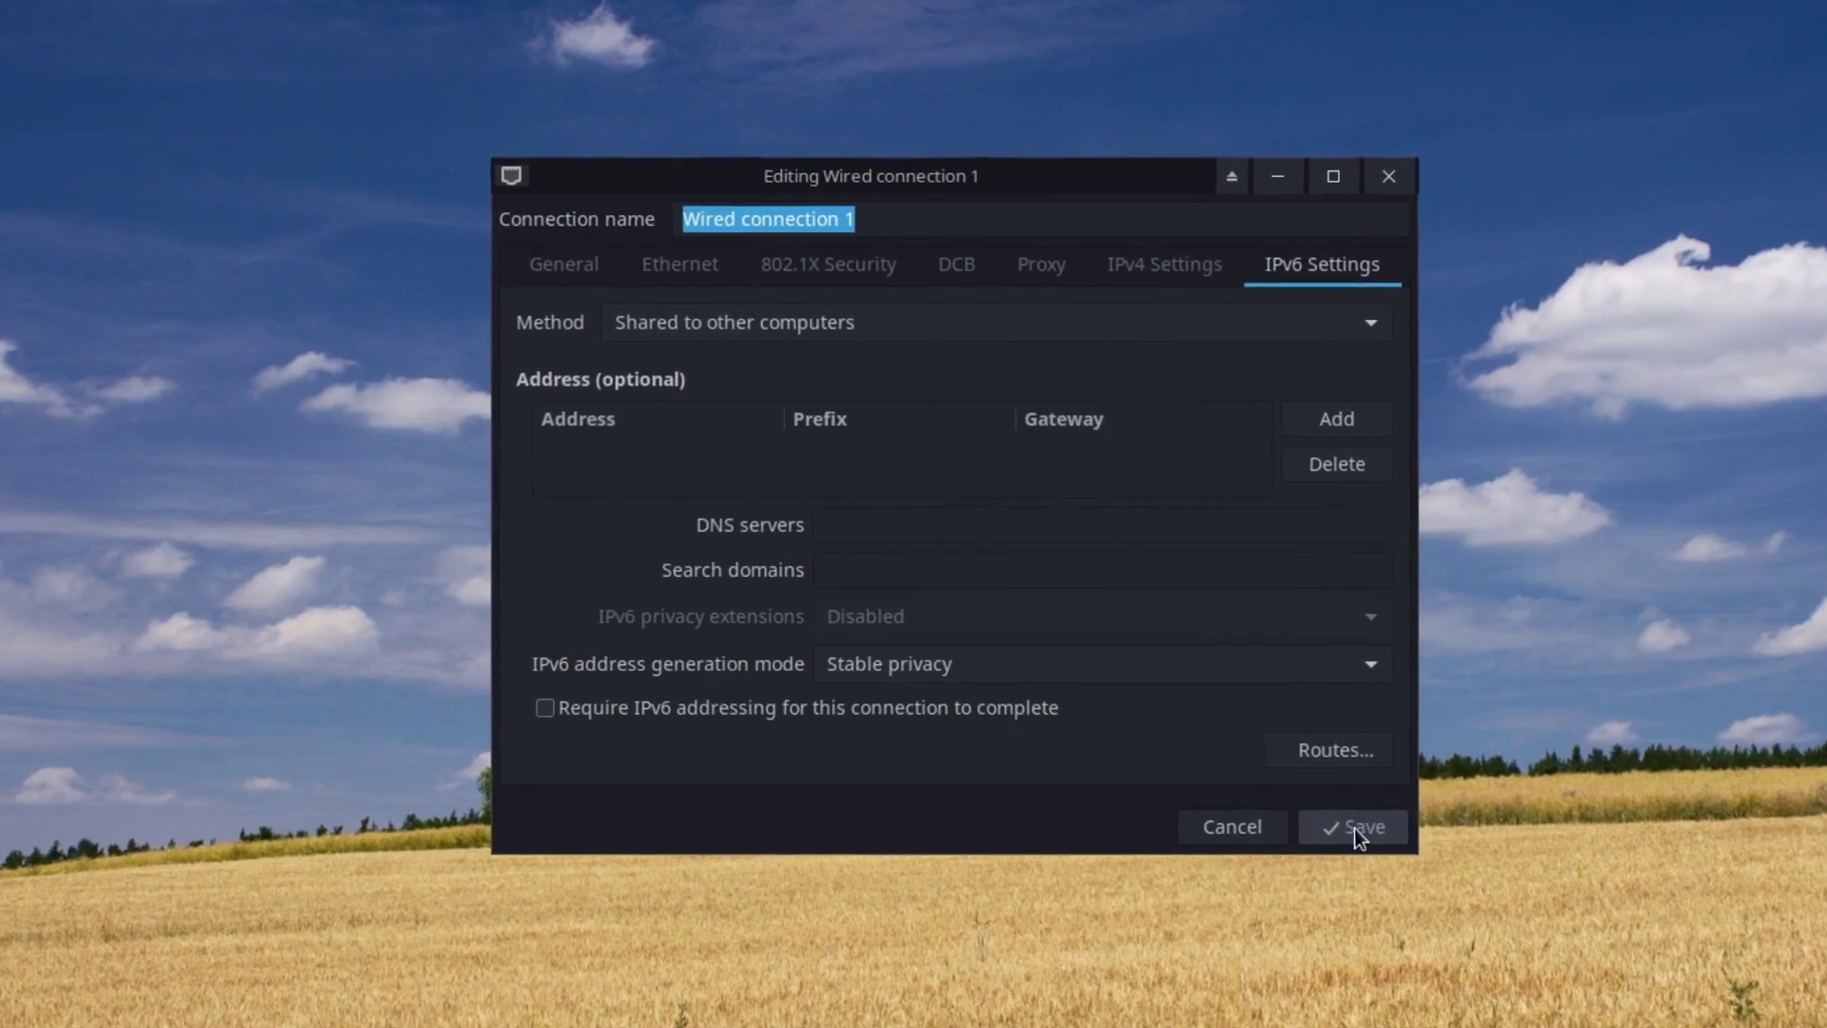
pyautogui.click(1375, 827)
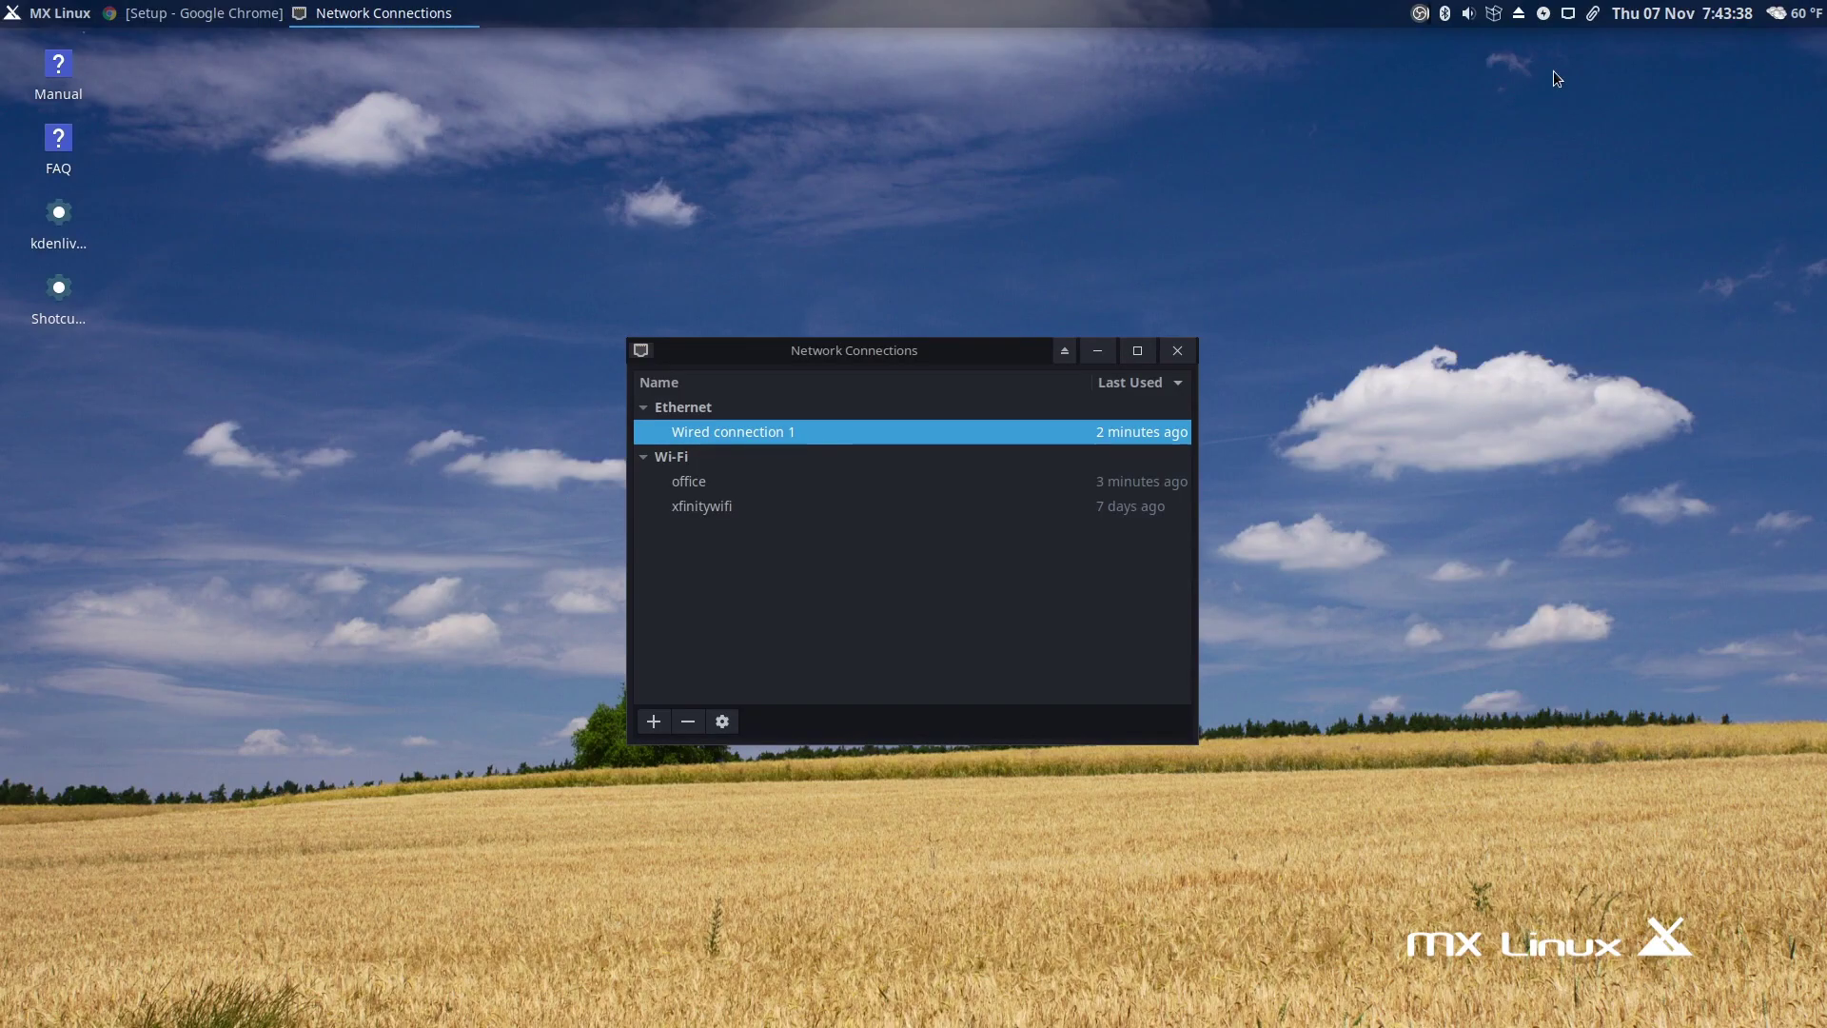
# Disconnect Wired connection 1 from the tray network menu, then reconnect it
pyautogui.click(1570, 14)
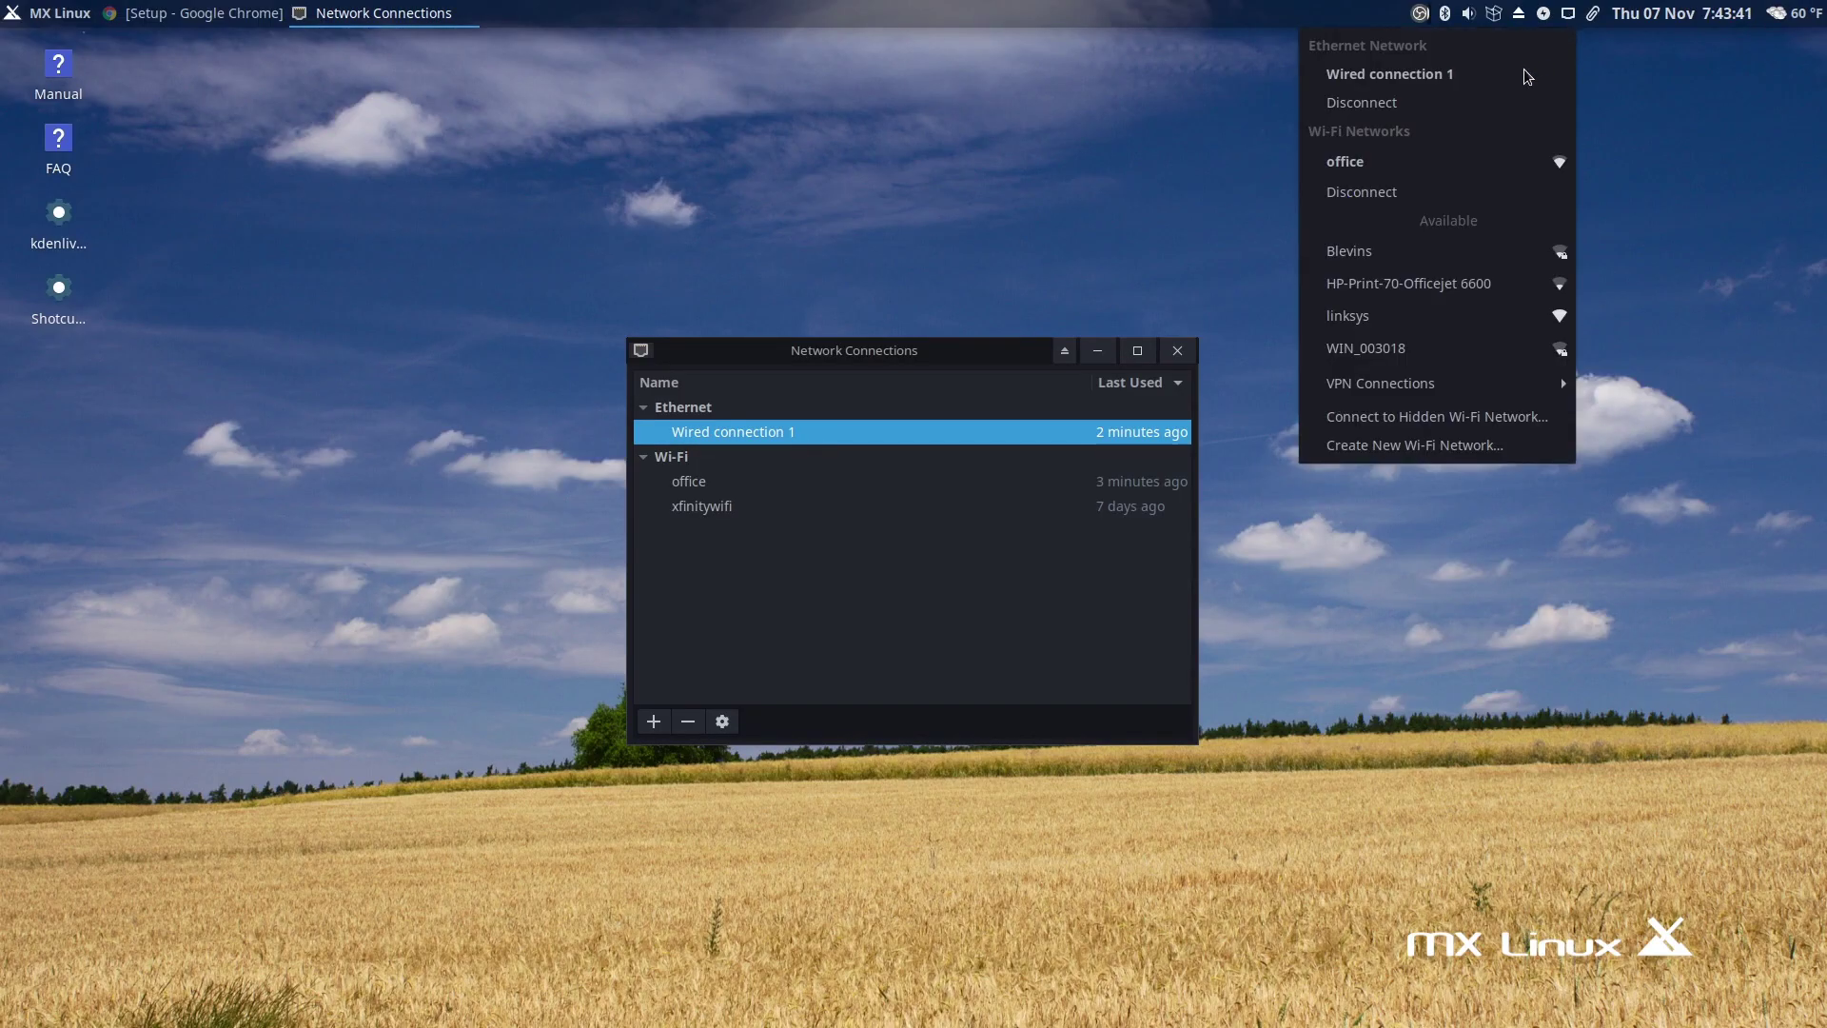
pyautogui.click(1517, 102)
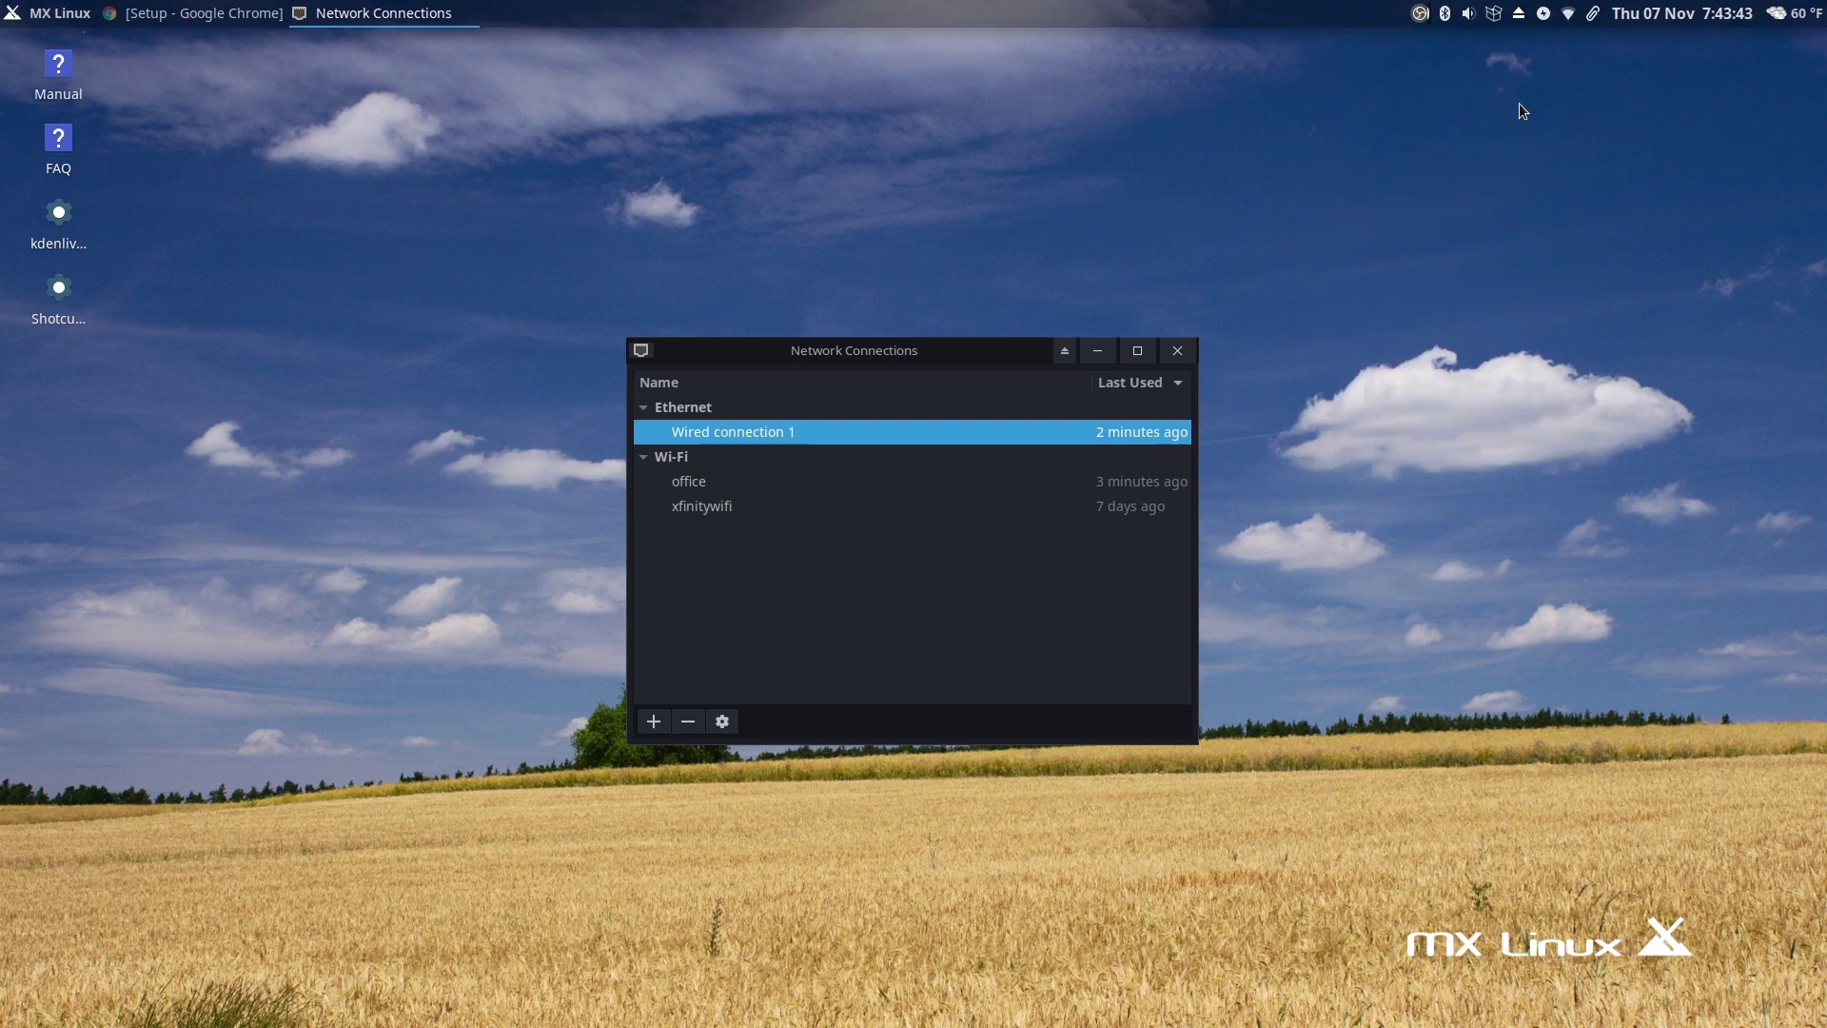
pyautogui.click(1568, 13)
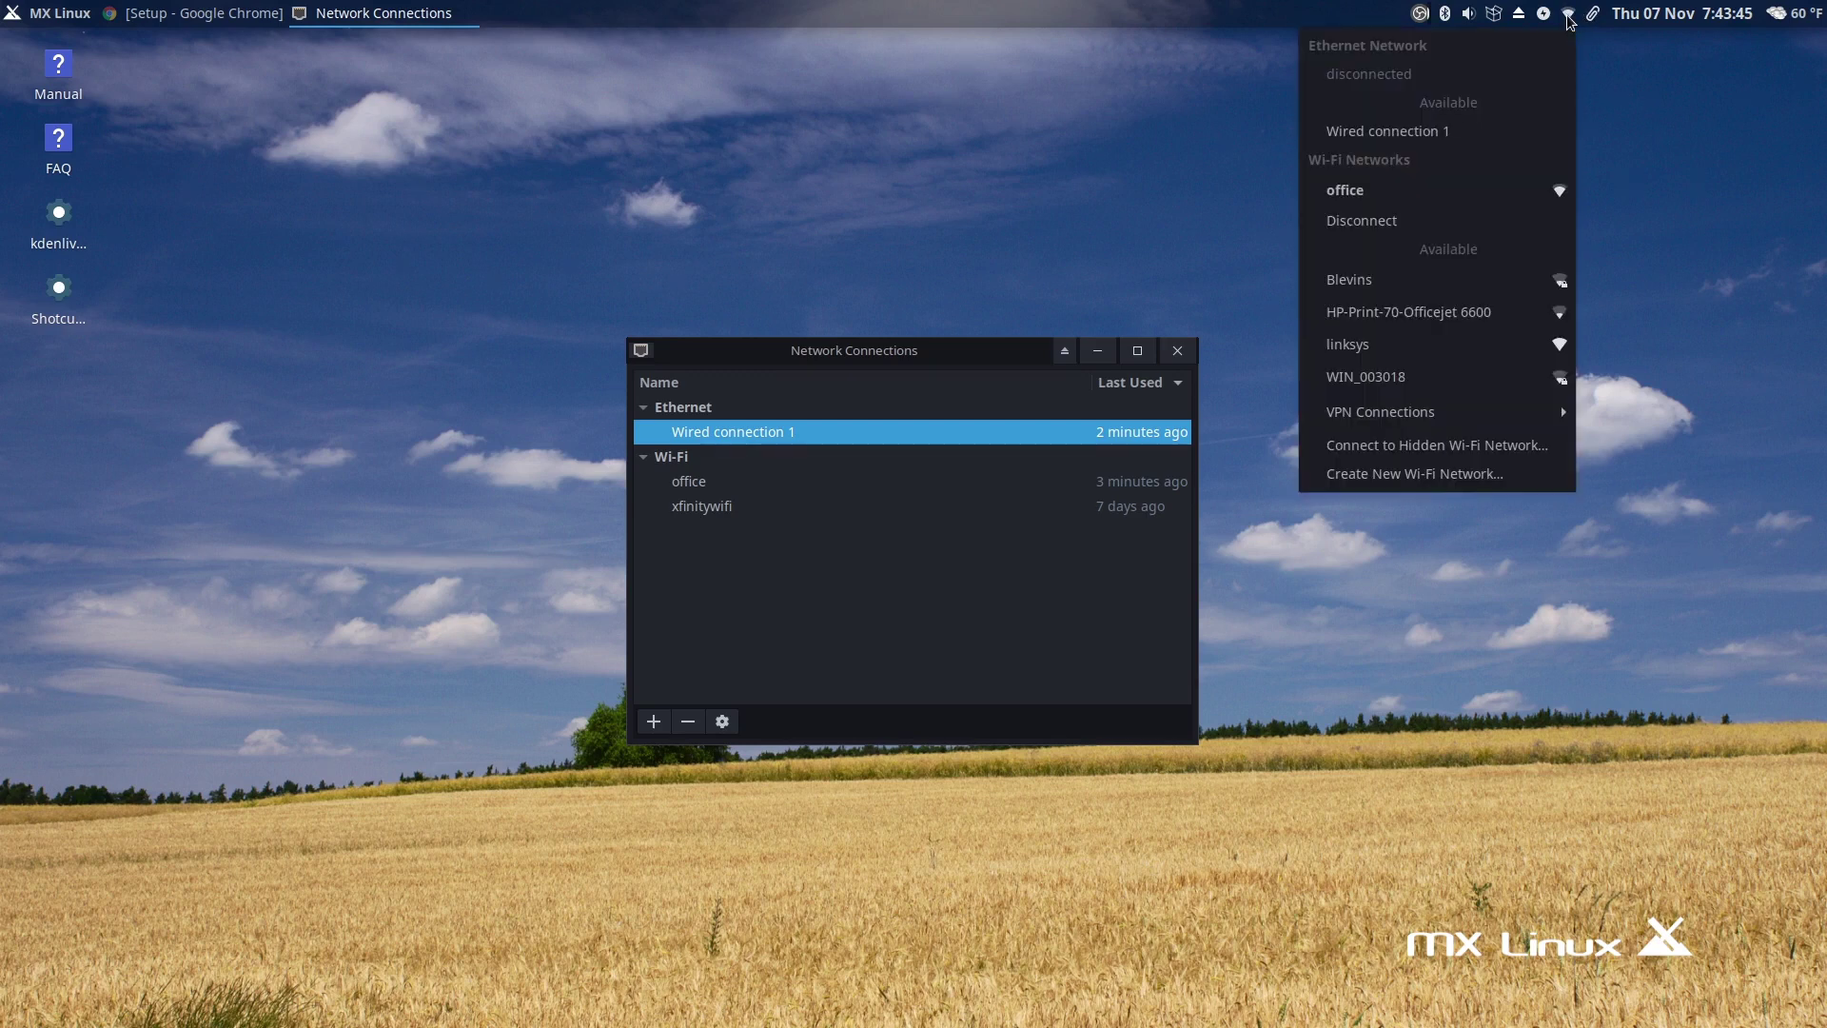
pyautogui.click(1367, 131)
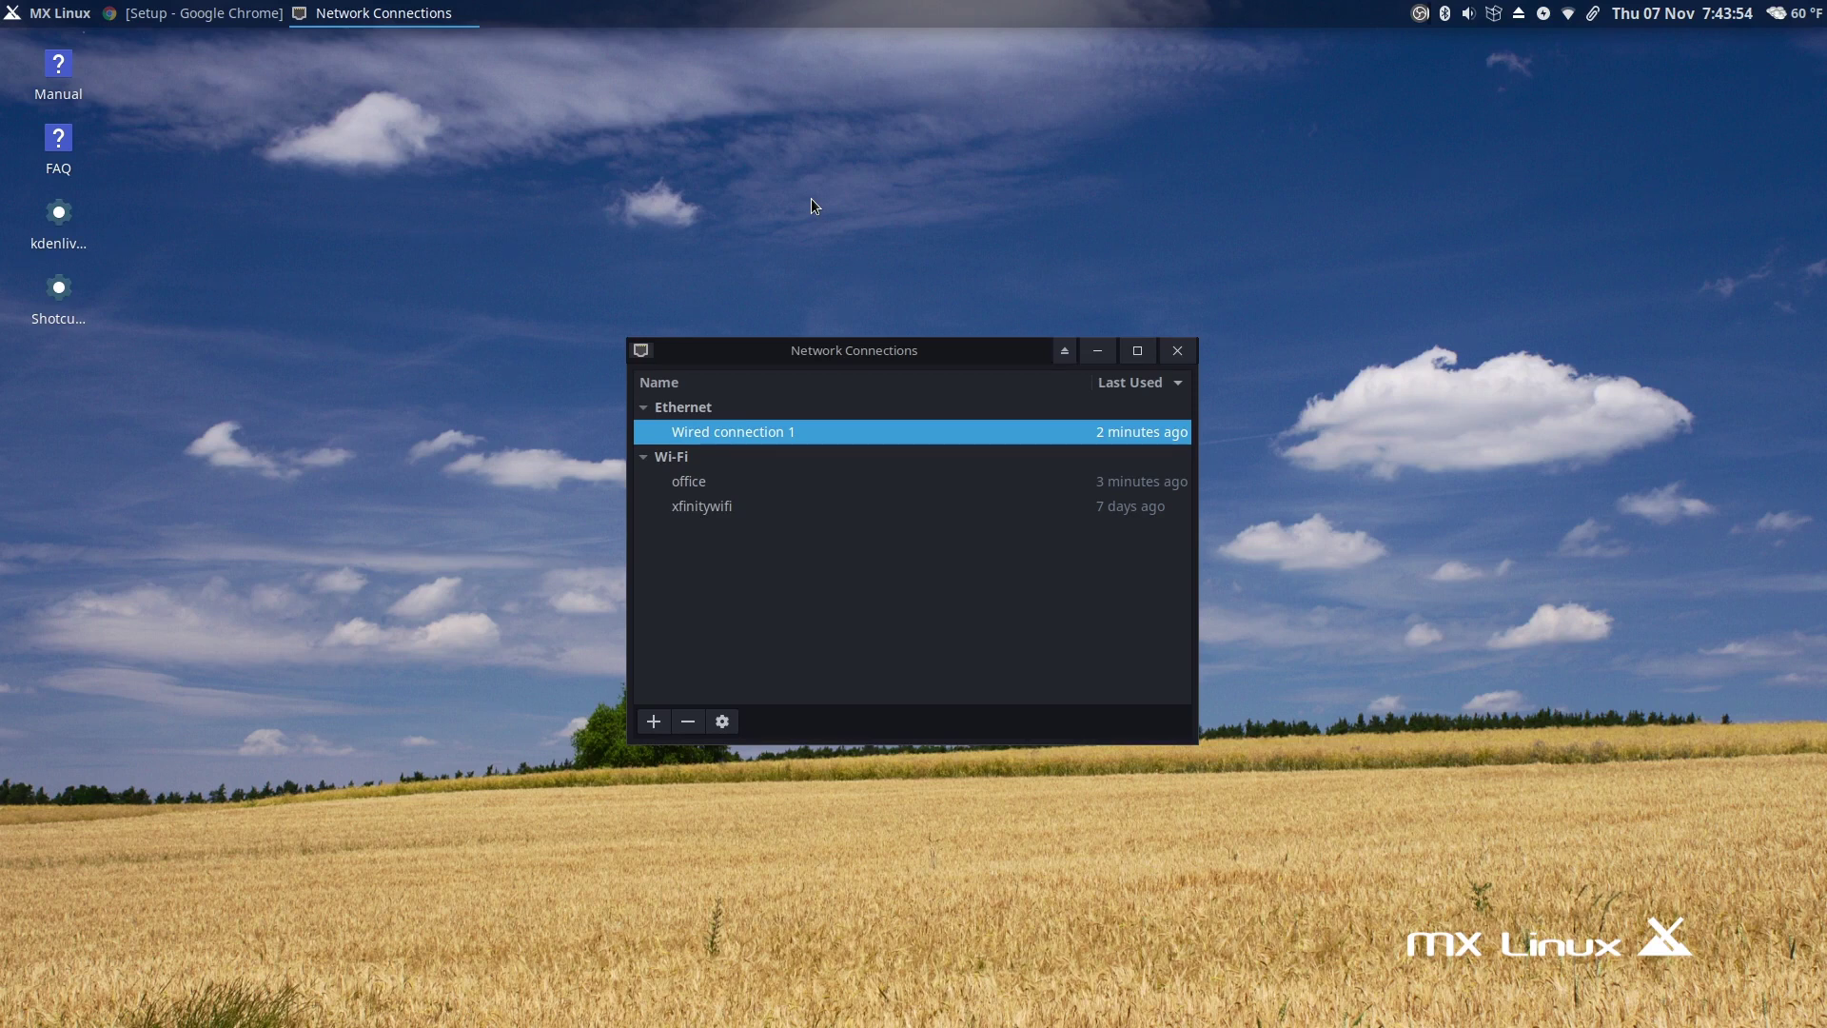
# Close Network Connections and check the network menu listing the linksys Wi-Fi network
pyautogui.click(1178, 352)
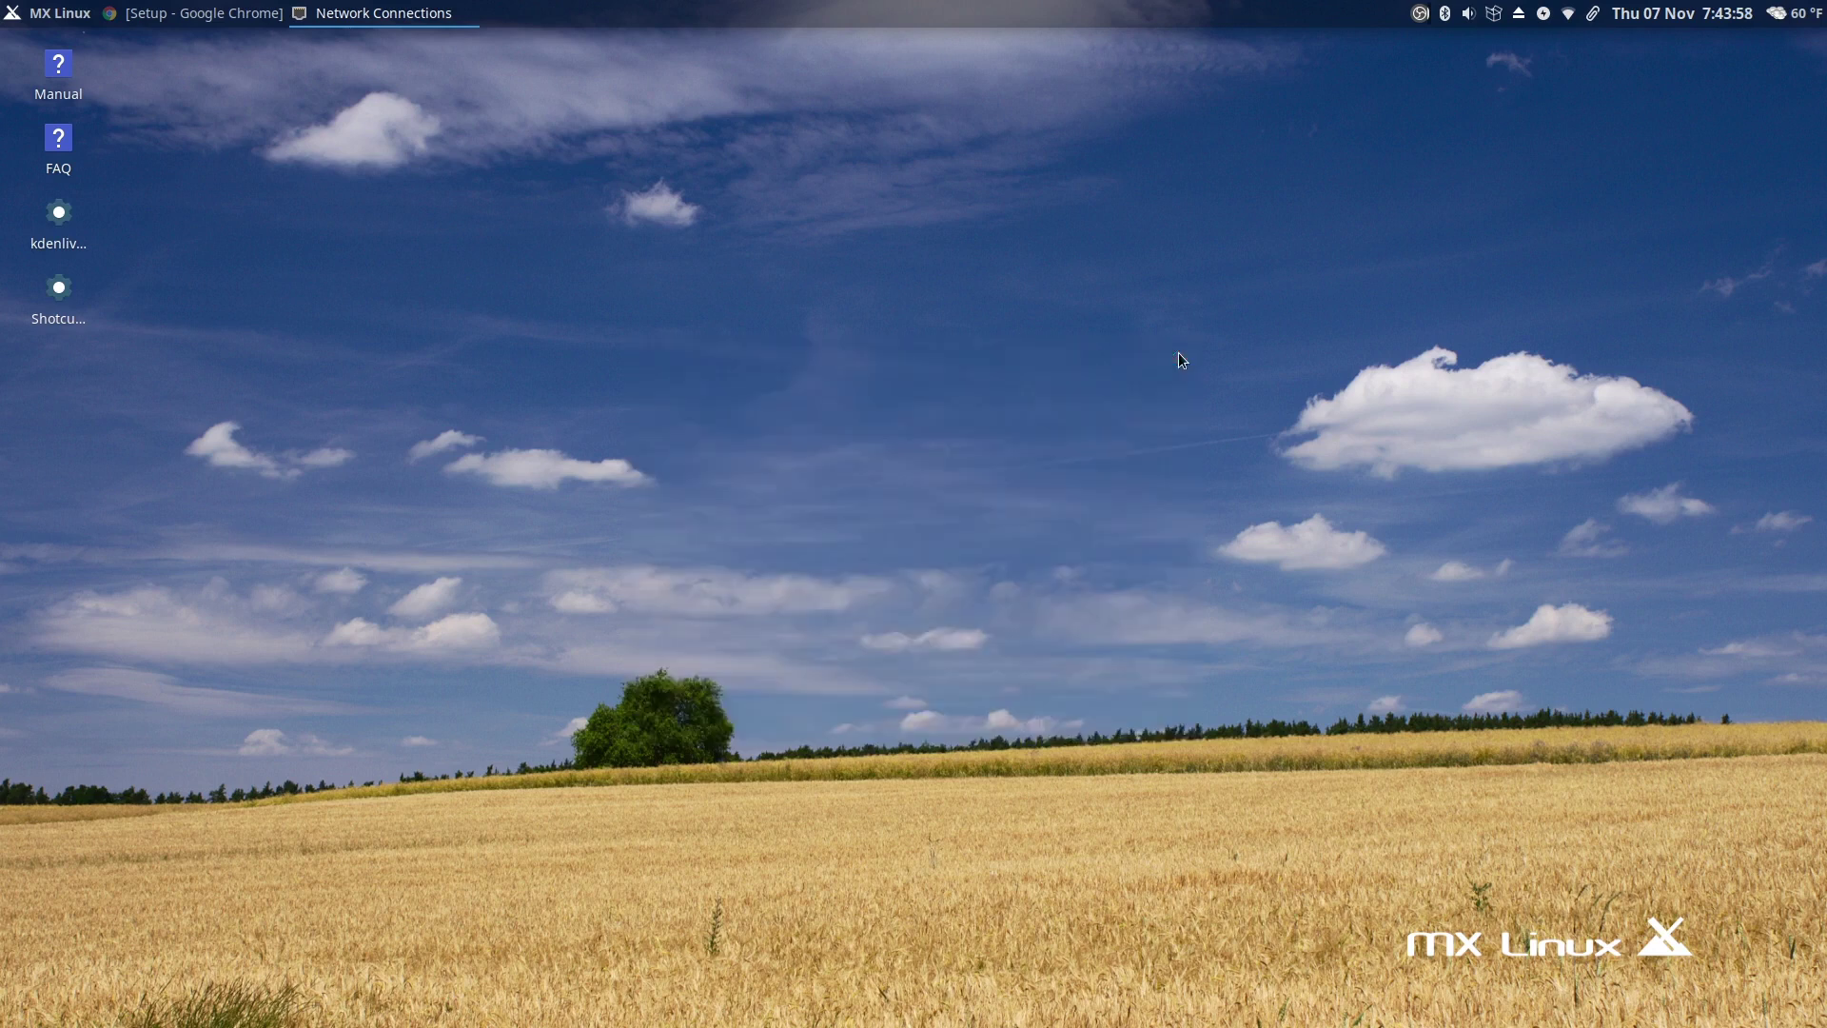
pyautogui.click(1571, 12)
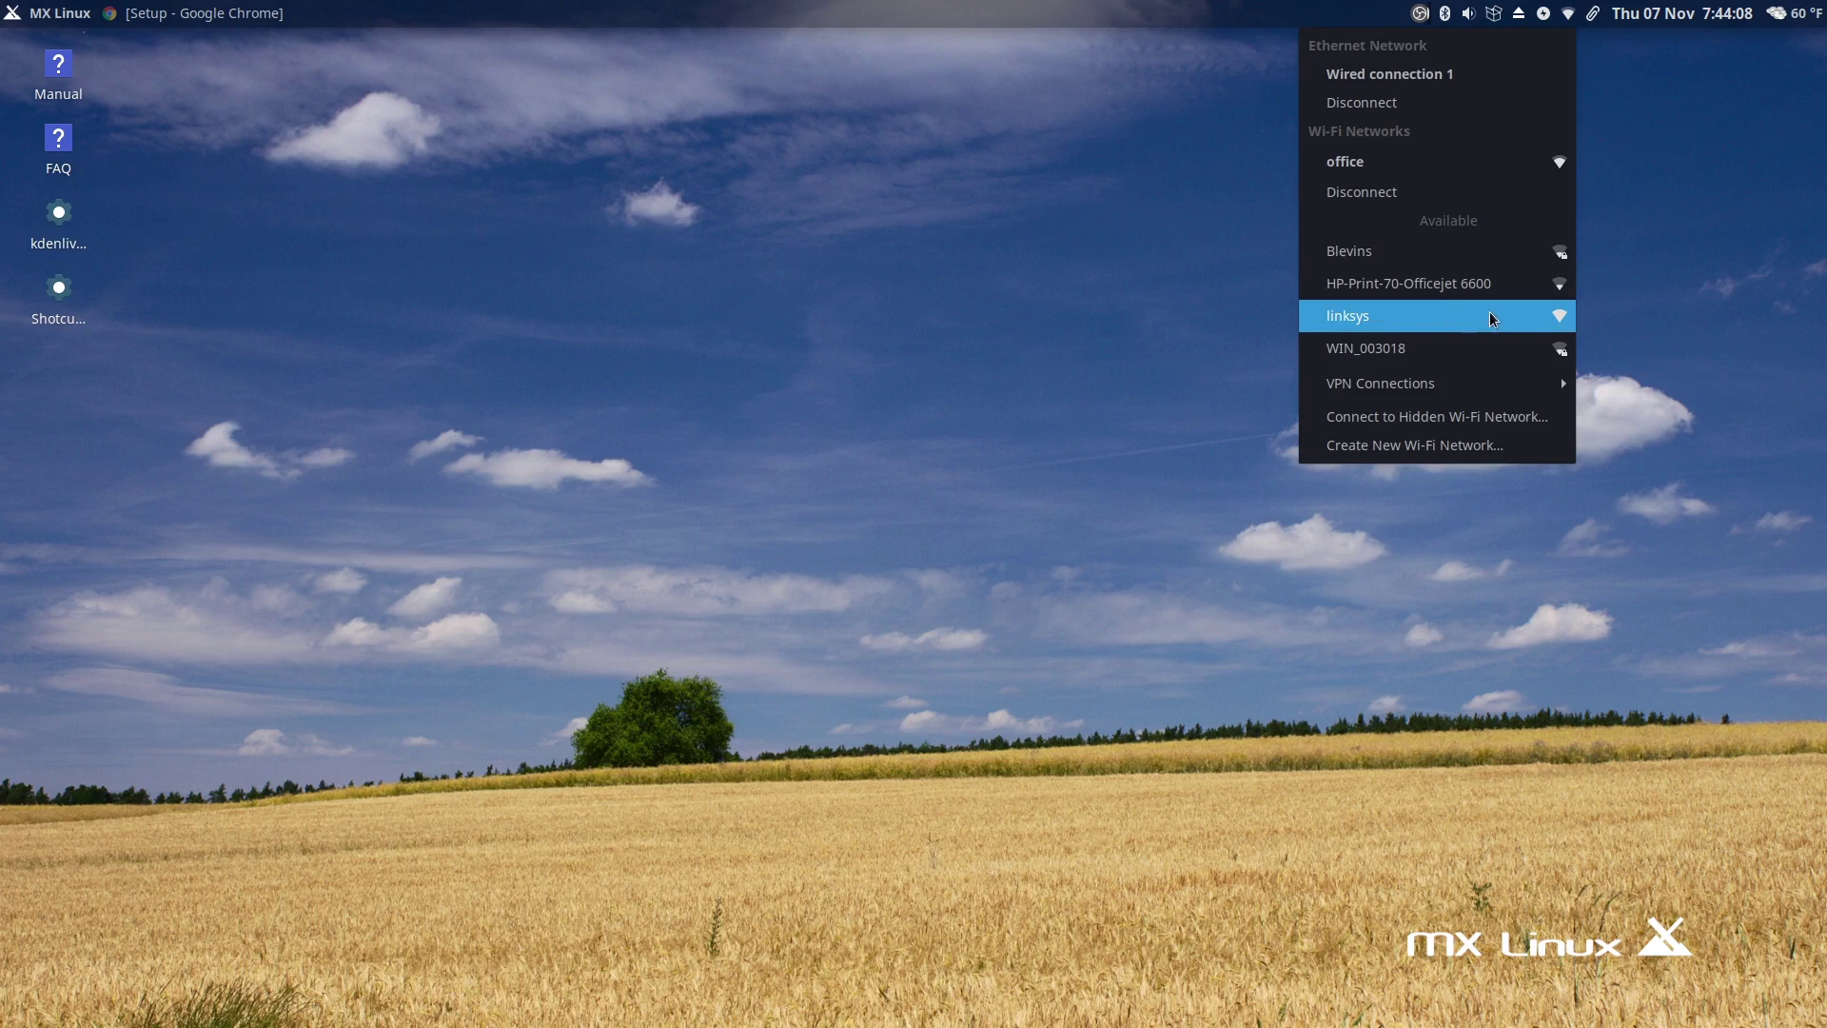
pyautogui.click(1068, 317)
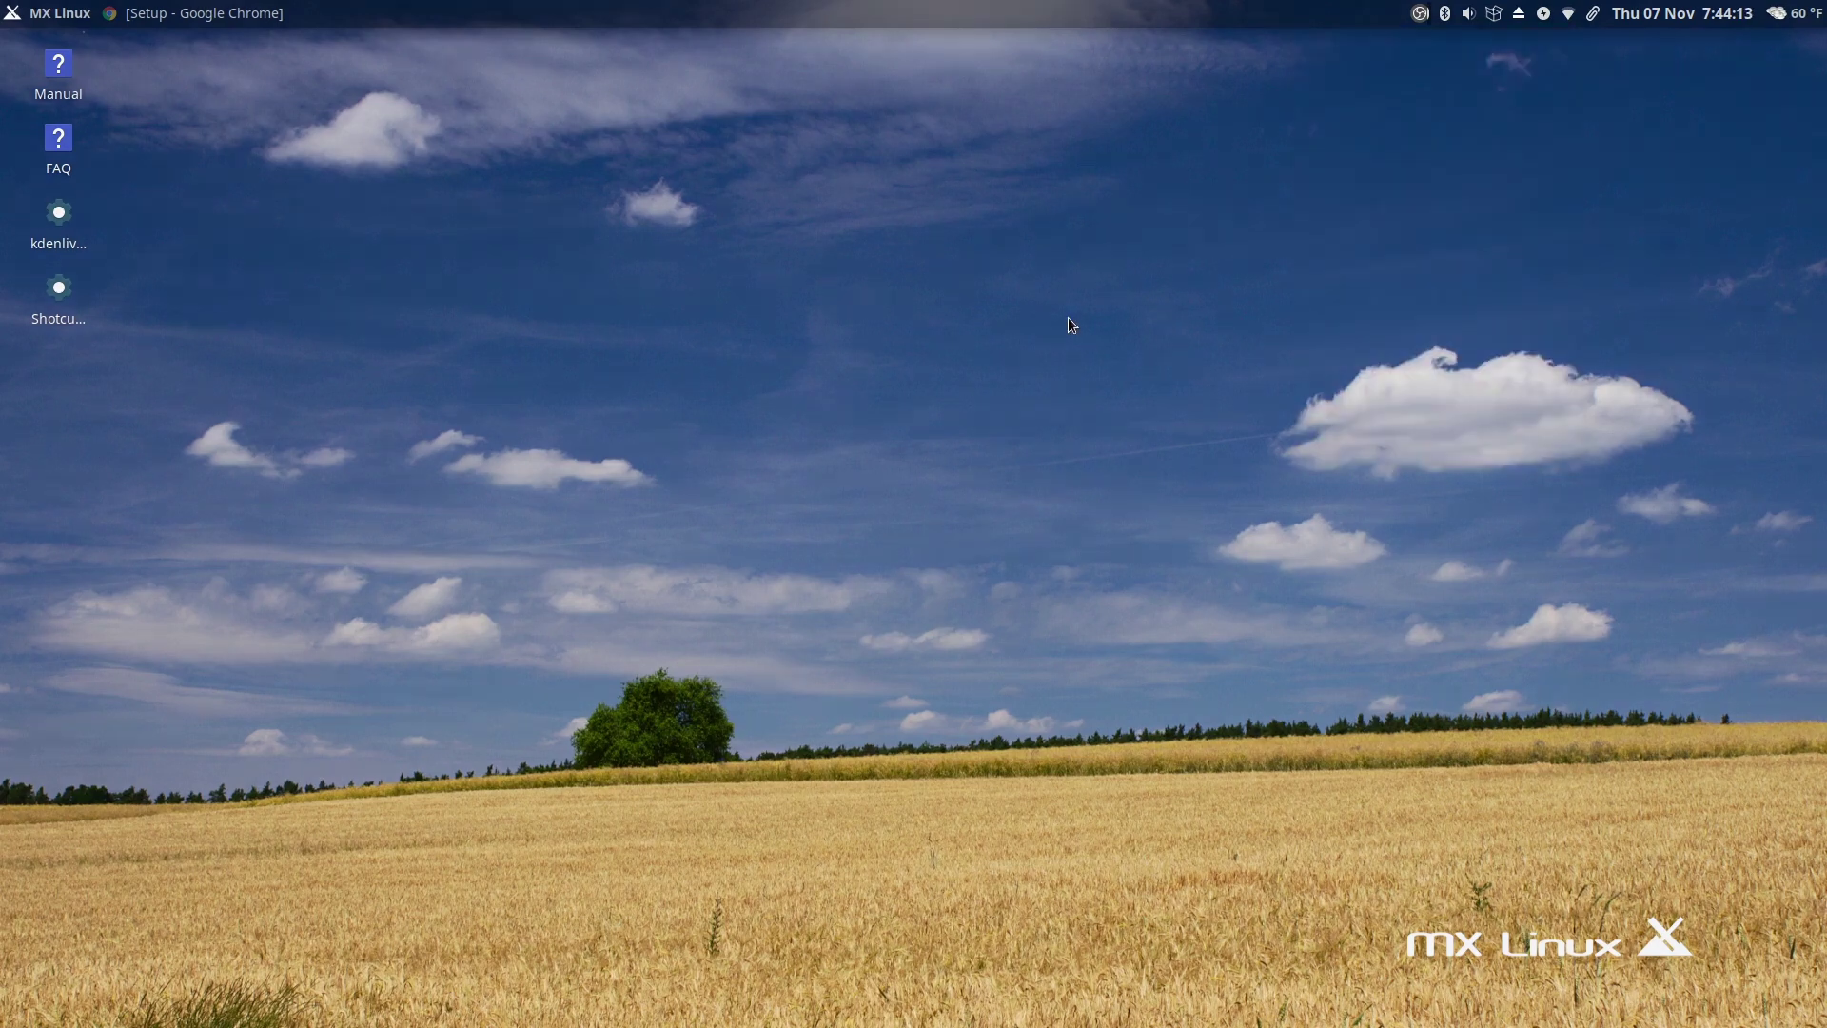